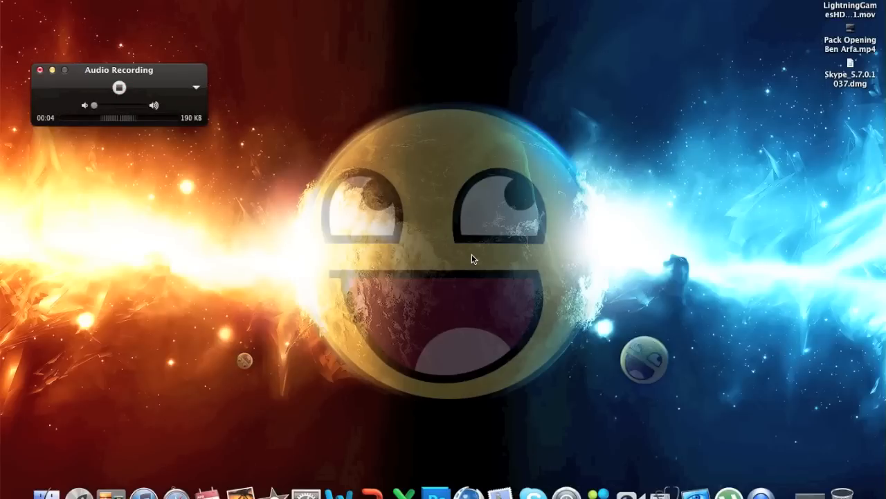
# Step: Switch to the open Cinema 4D project and add a MoText object with its alignment set to Middle
pyautogui.click(53, 70)
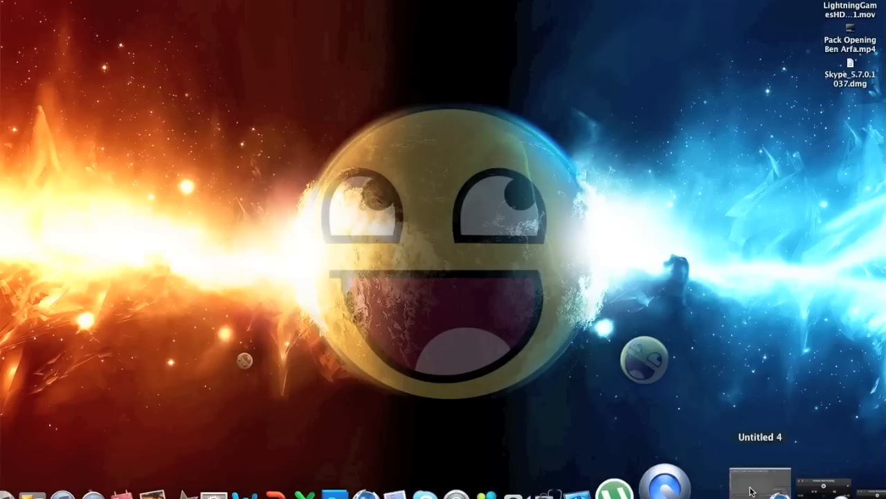
pyautogui.click(755, 490)
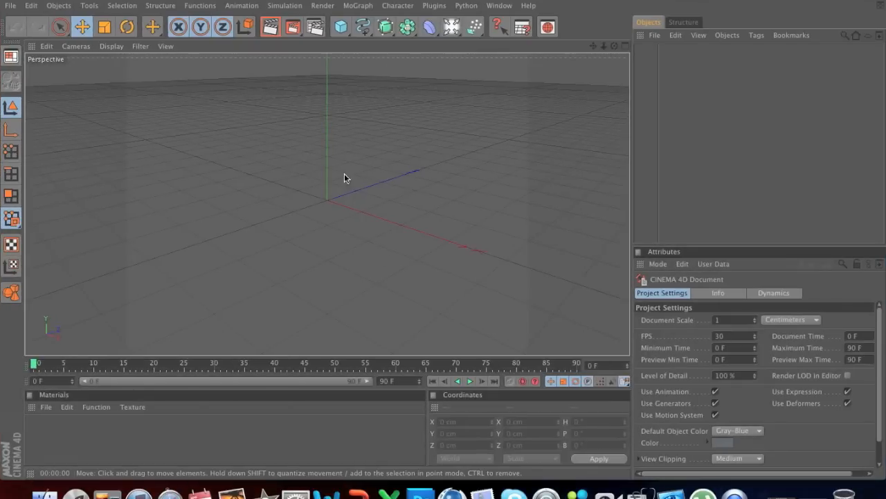
pyautogui.click(365, 6)
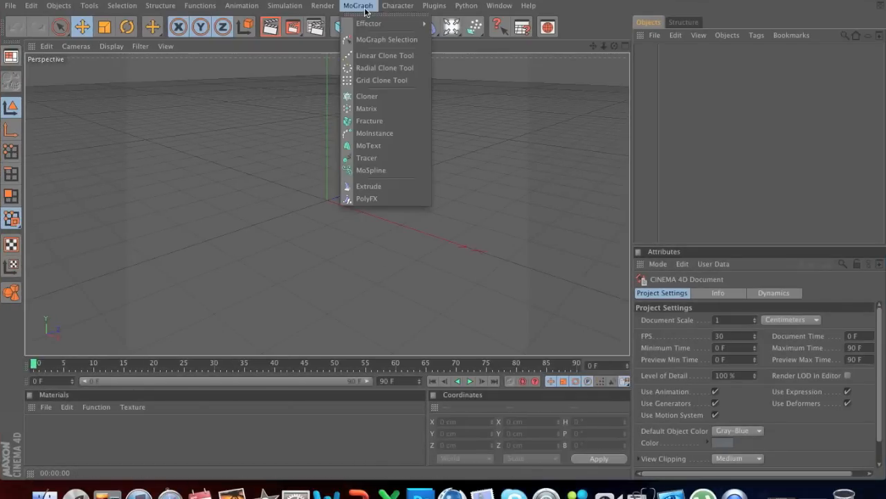
pyautogui.click(387, 147)
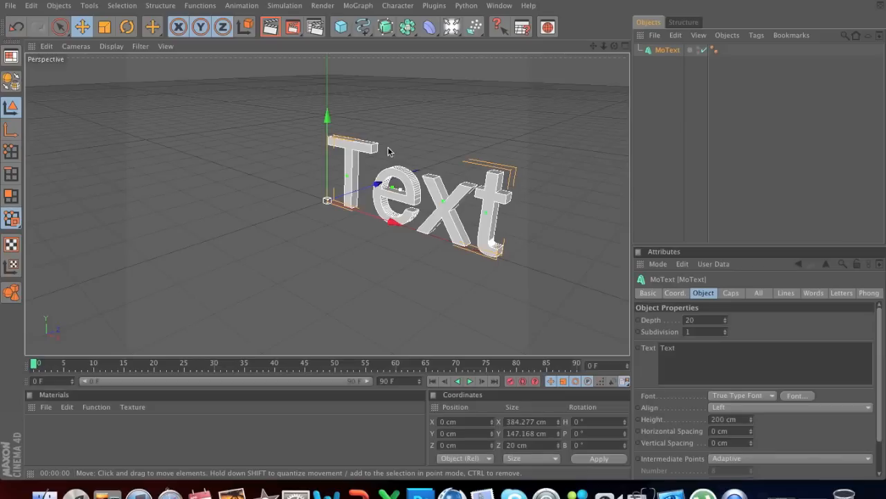
pyautogui.click(738, 408)
pyautogui.click(730, 432)
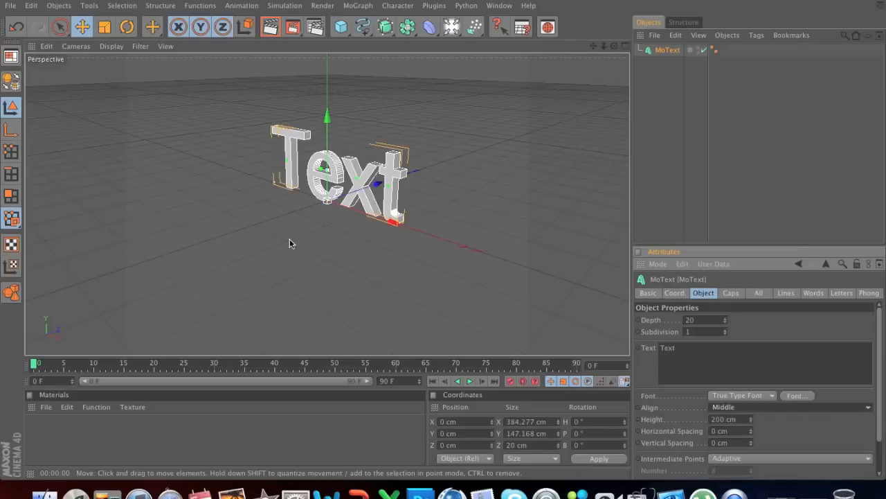
# Step: Change the MoText wording to TEST and set its depth to 95
pyautogui.keyDown('alt'); pyautogui.moveTo(324, 250); pyautogui.dragTo(351, 251); pyautogui.keyUp('alt')
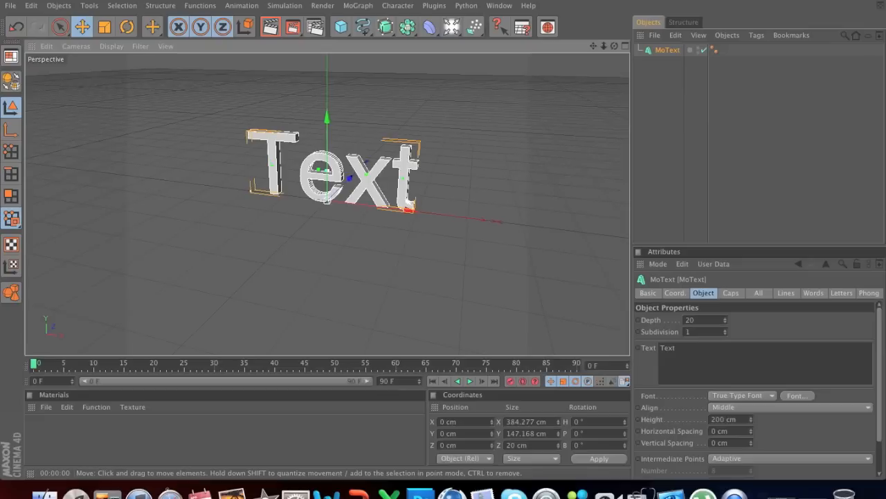
pyautogui.doubleClick(683, 347)
pyautogui.press('BackSpace')
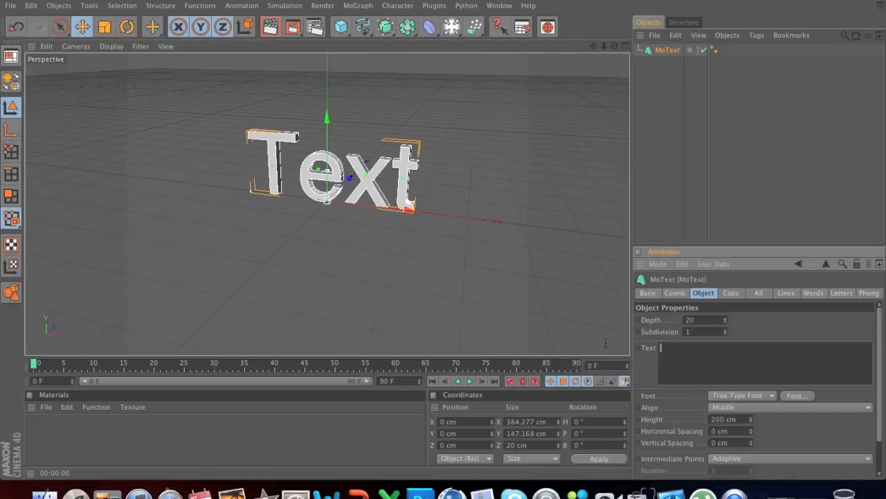
pyautogui.write('TEST')
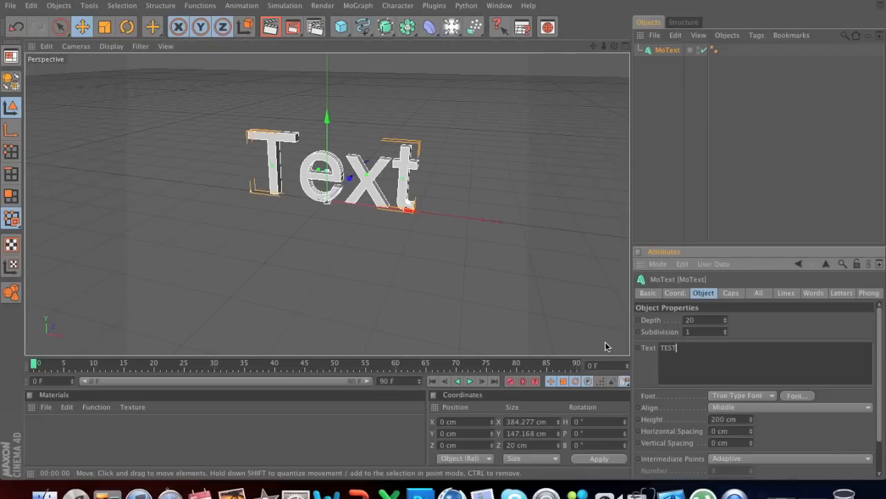
pyautogui.click(726, 333)
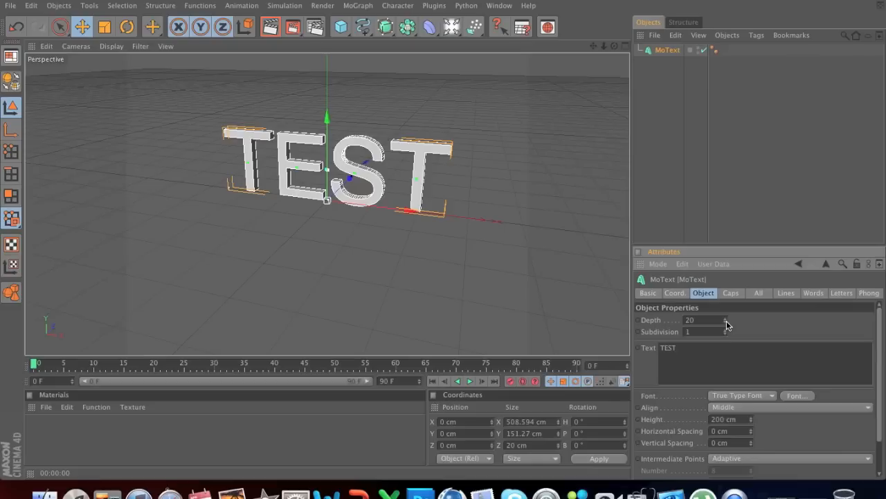
pyautogui.moveTo(726, 321); pyautogui.dragTo(727, 295)
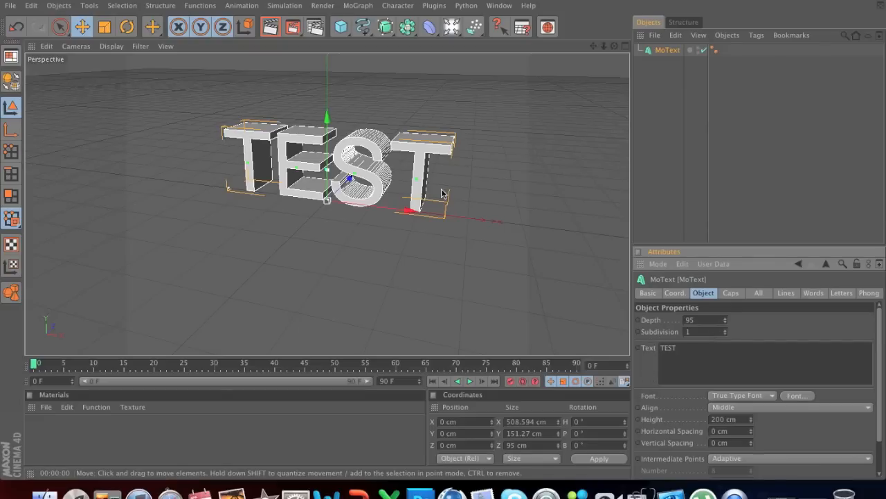
# Step: Create a new material and set its color to red with RGB values 208, 0, 0
pyautogui.click(47, 409)
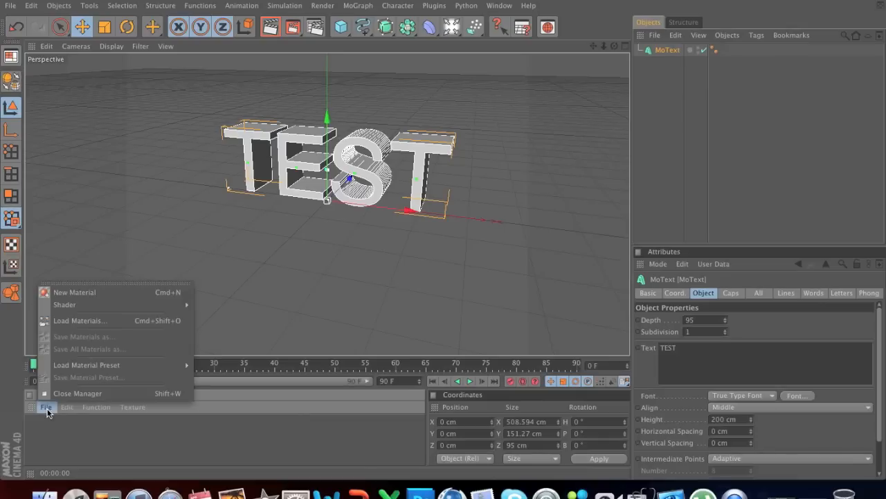
pyautogui.click(103, 296)
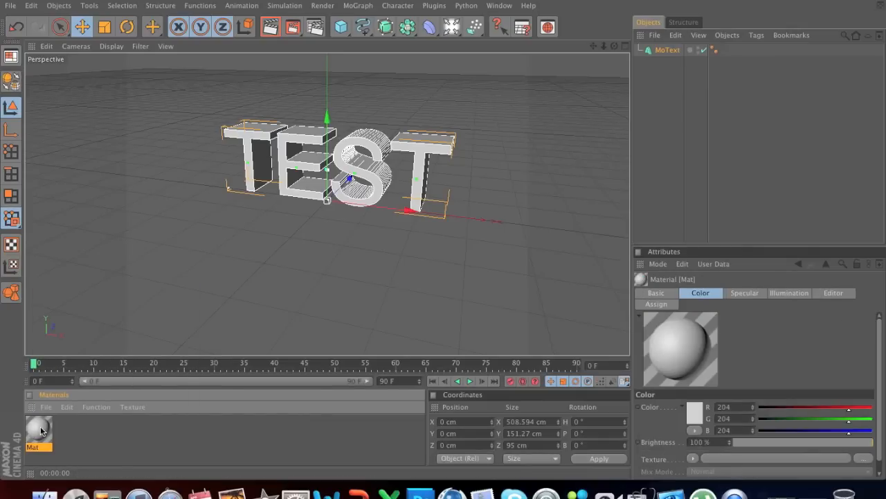
pyautogui.doubleClick(38, 432)
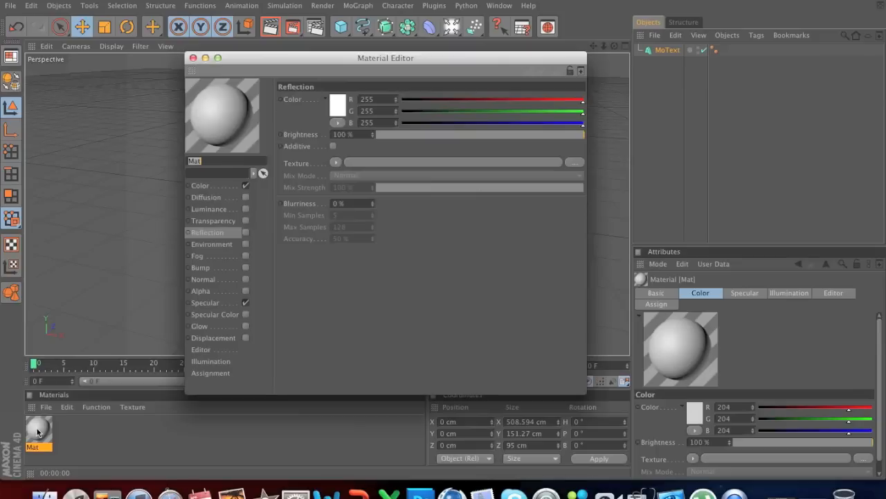
pyautogui.click(209, 186)
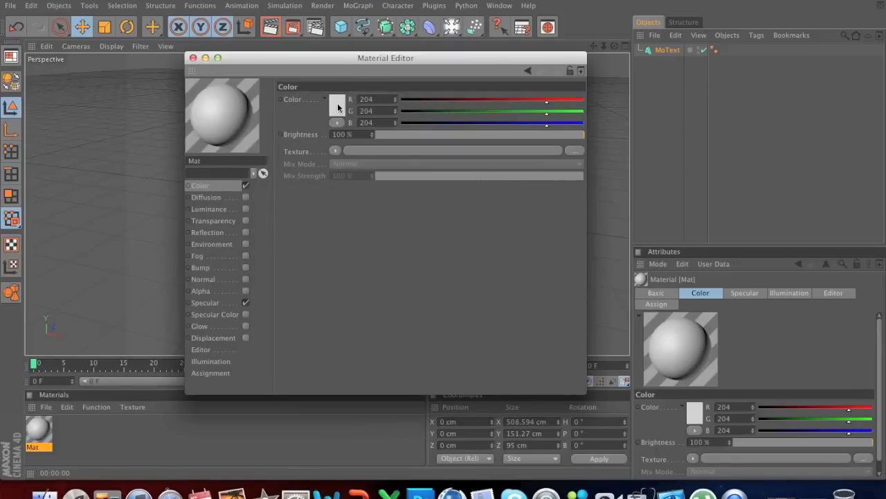
pyautogui.moveTo(547, 103); pyautogui.dragTo(504, 103)
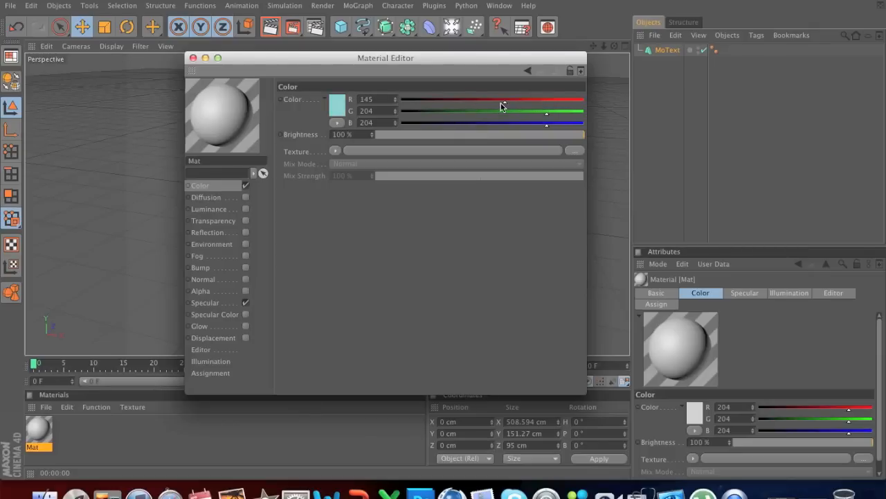
pyautogui.moveTo(504, 105); pyautogui.dragTo(532, 103)
pyautogui.click(338, 104)
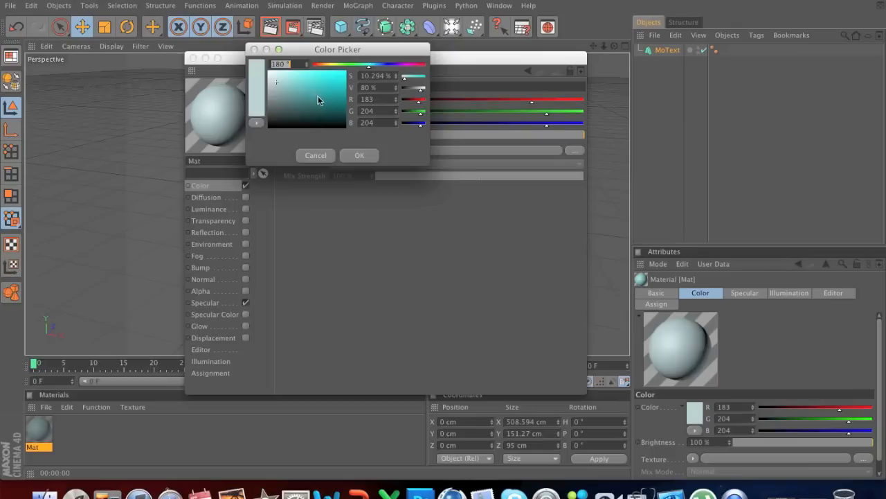
pyautogui.moveTo(348, 65); pyautogui.dragTo(429, 67)
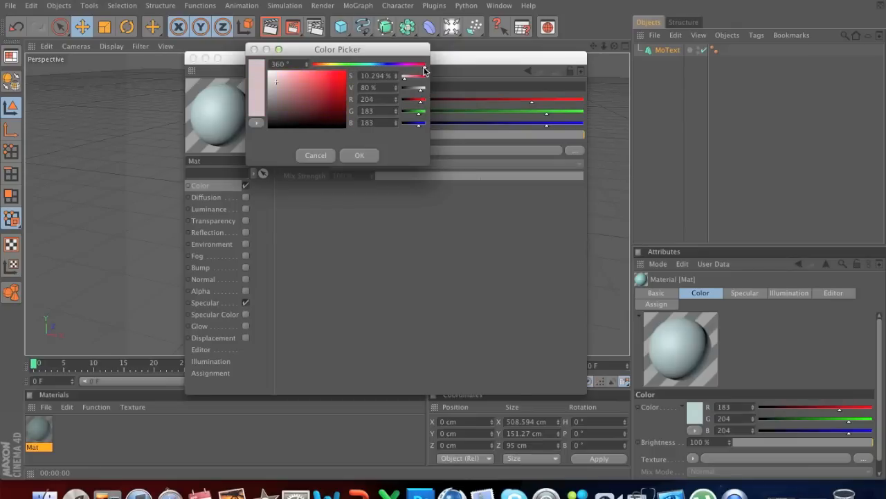
pyautogui.moveTo(320, 93)
pyautogui.mouseDown()
pyautogui.moveTo(355, 76)
pyautogui.moveTo(351, 84)
pyautogui.mouseUp()
pyautogui.click(359, 155)
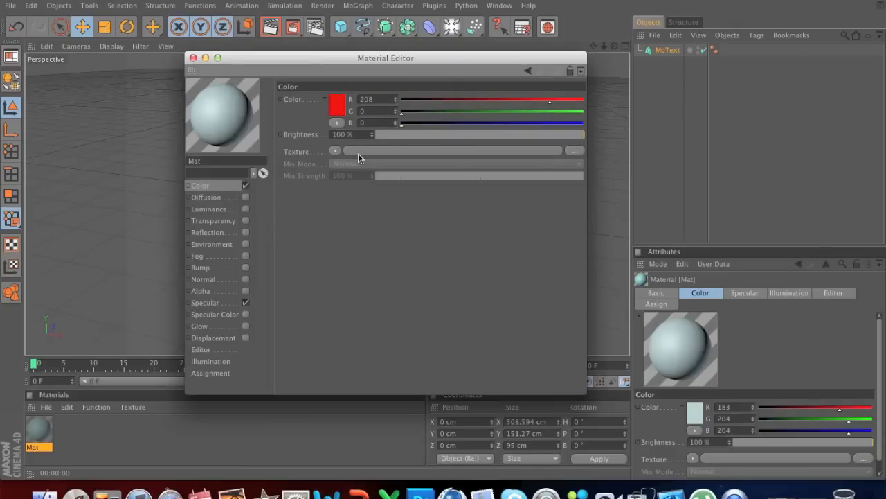
# Step: Enable the red material's Reflection channel and set its brightness to 20%
pyautogui.click(213, 232)
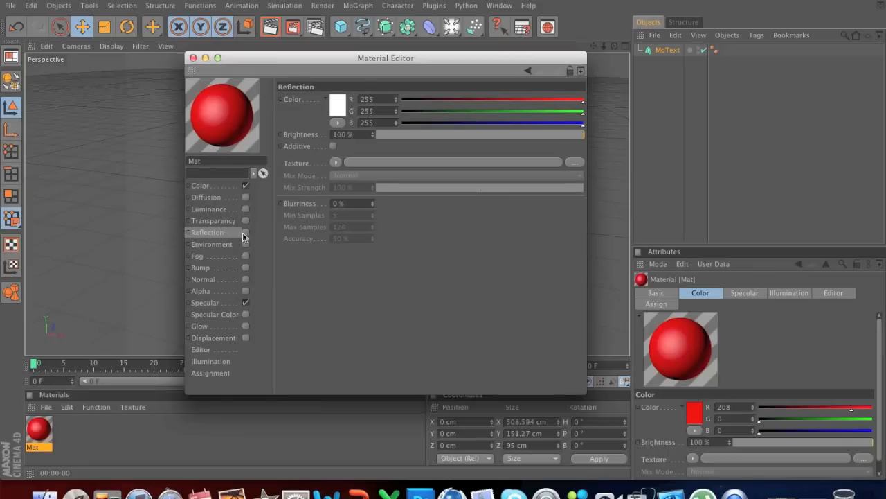
pyautogui.click(246, 232)
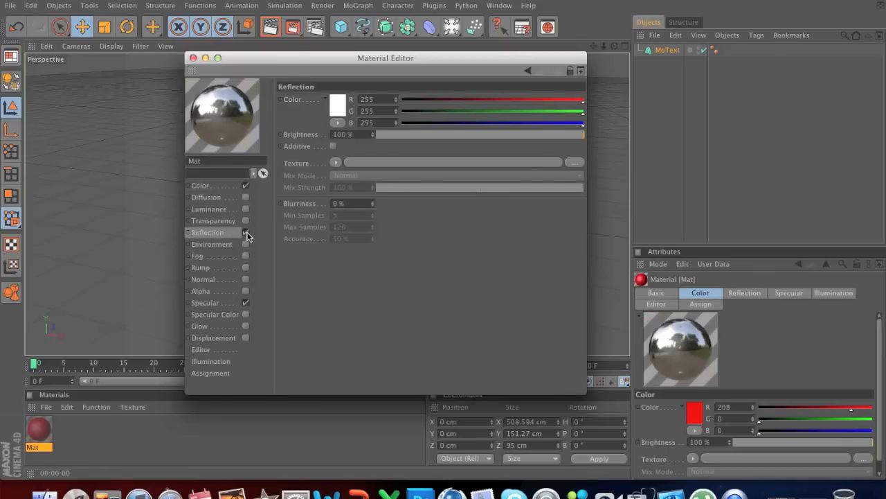
pyautogui.click(407, 136)
pyautogui.moveTo(401, 135); pyautogui.dragTo(418, 135)
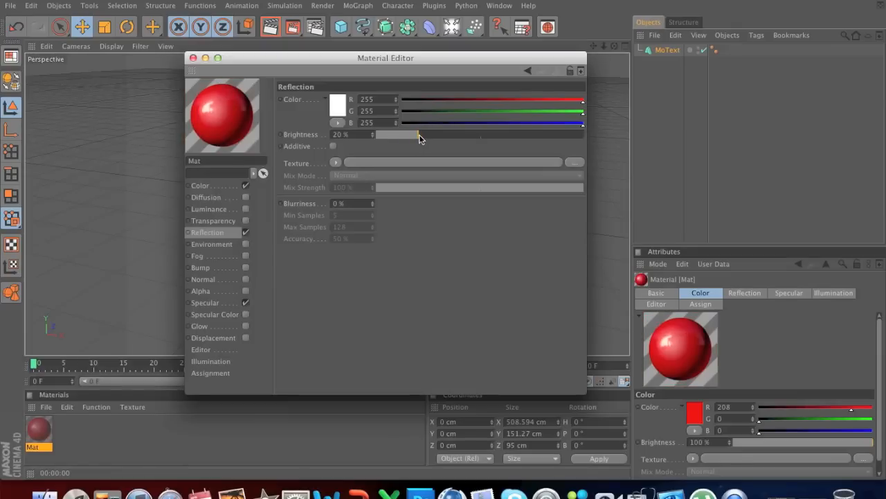
# Step: Add a Fresnel texture to the material's reflection with a mix strength of about 30% and close the Material Editor
pyautogui.click(335, 164)
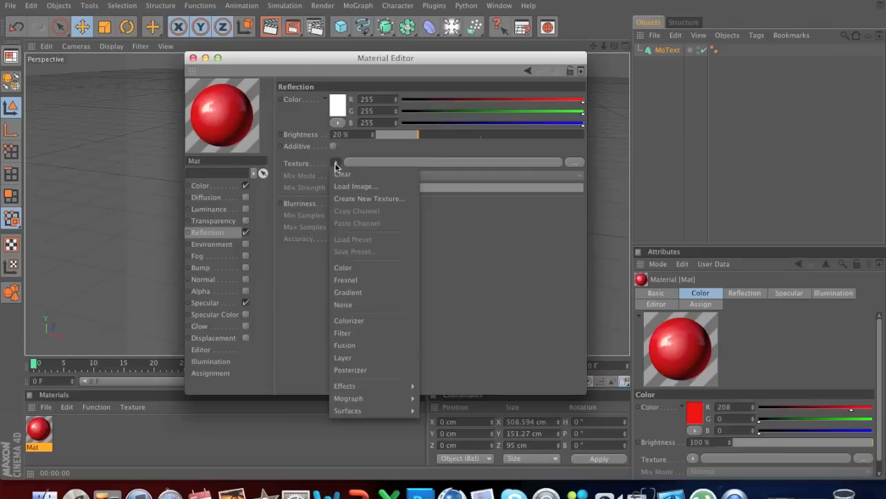
pyautogui.click(360, 281)
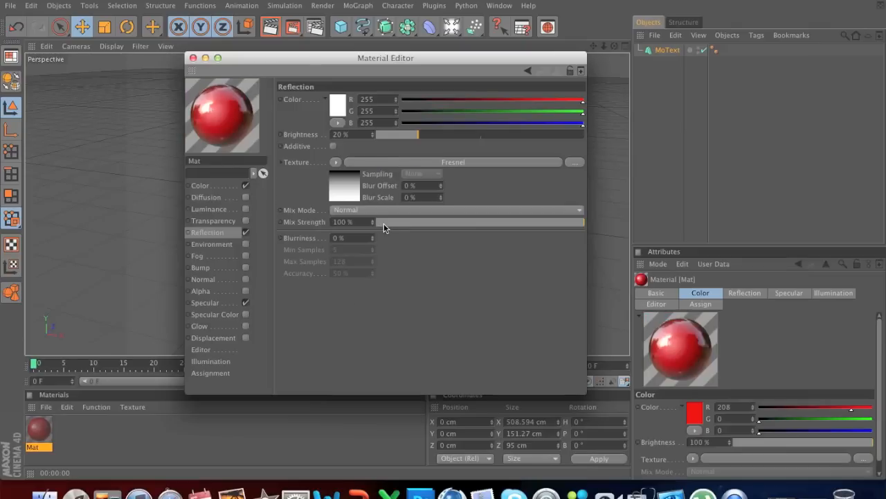
pyautogui.click(396, 223)
pyautogui.moveTo(414, 221); pyautogui.dragTo(436, 221)
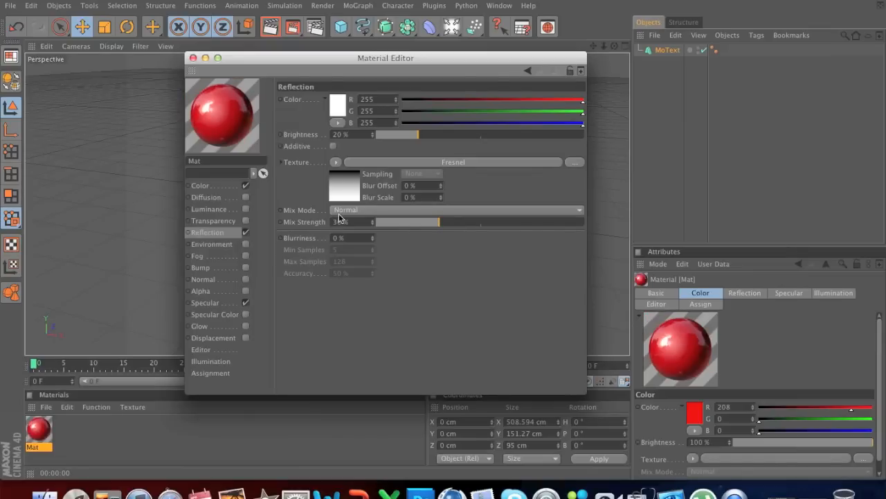
pyautogui.click(193, 59)
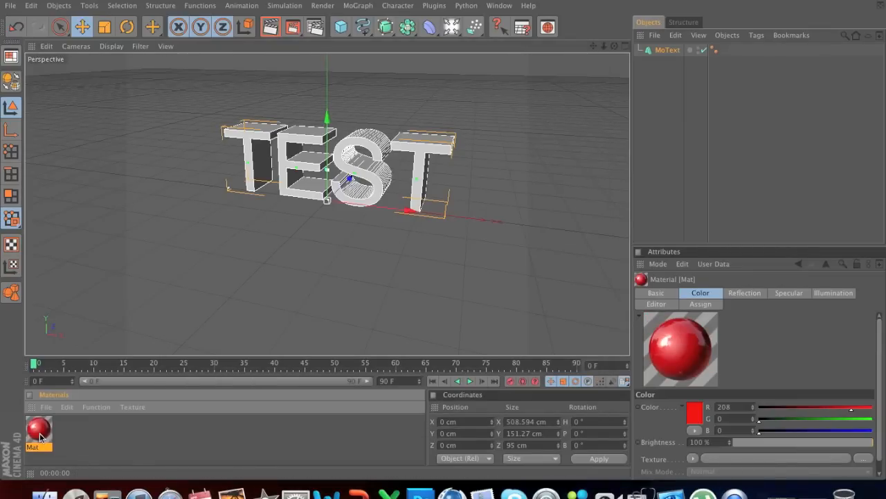
# Step: Apply the red material to the MoText object in the object hierarchy
pyautogui.moveTo(40, 435); pyautogui.dragTo(306, 166)
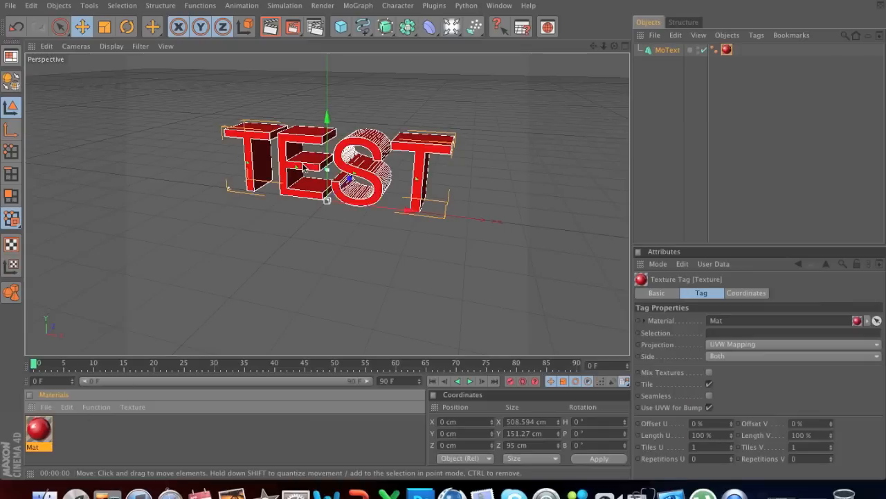
pyautogui.press('super+z')
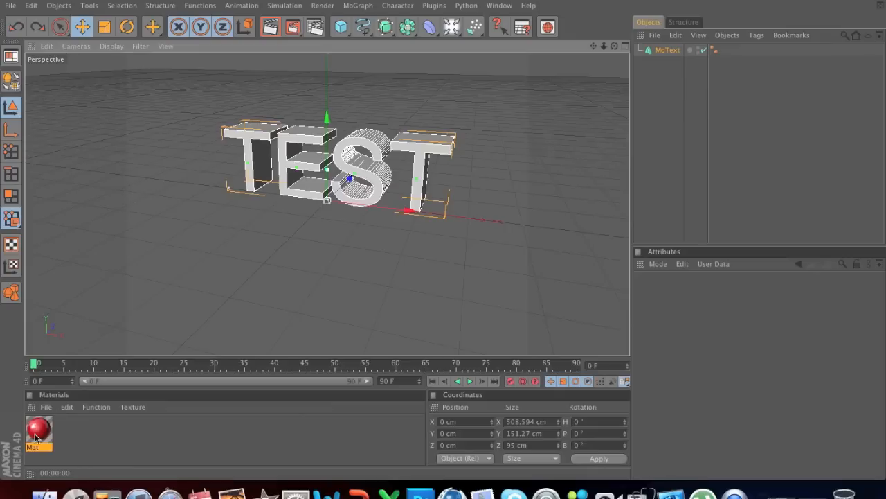
pyautogui.moveTo(40, 431); pyautogui.dragTo(678, 51)
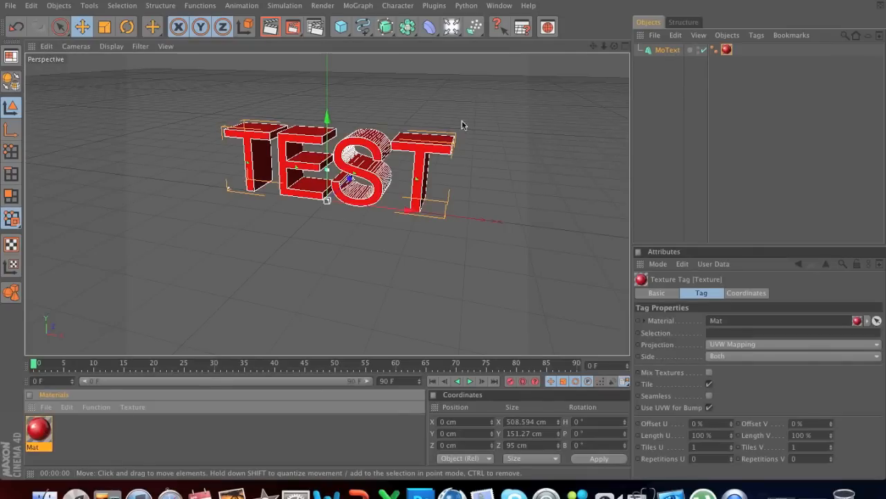
# Step: Render a preview of the red text from a nearly frontal angle in the viewport
pyautogui.keyDown('alt'); pyautogui.moveTo(317, 236); pyautogui.dragTo(385, 216); pyautogui.keyUp('alt')
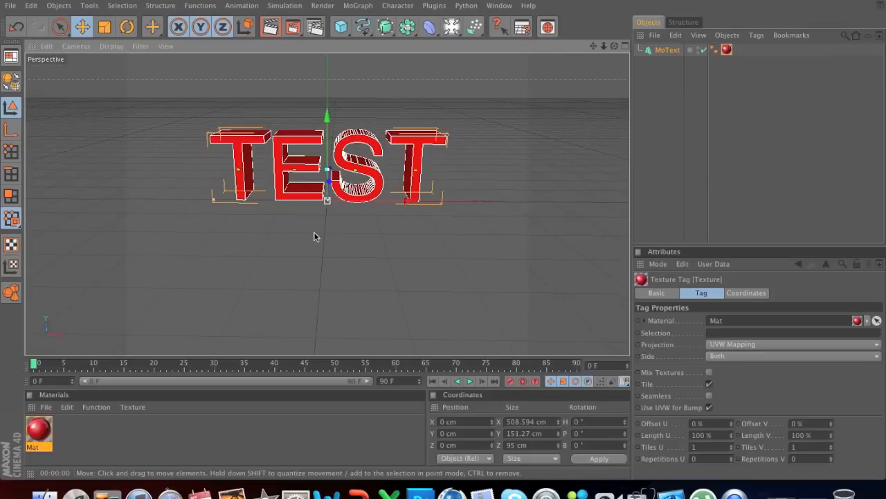
pyautogui.click(270, 29)
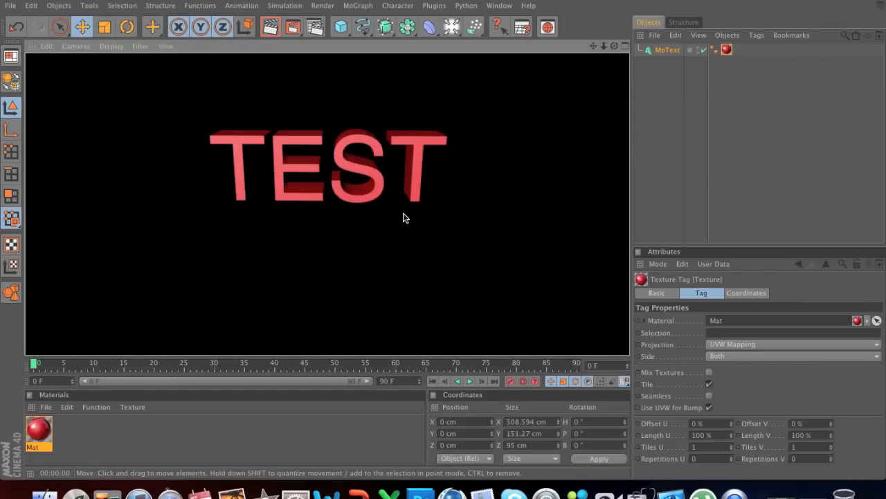
pyautogui.click(415, 191)
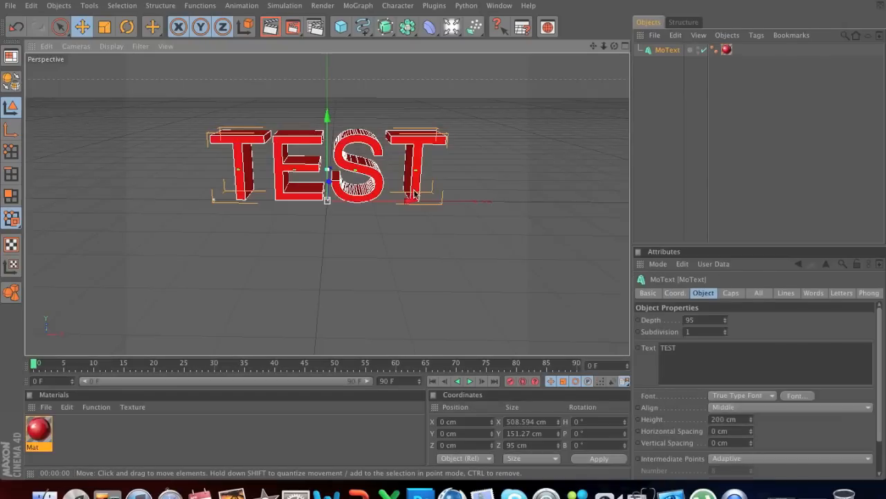
# Step: Change the MoText object's font to Cafe Nero M54 with the Regular typeface and close the font window
pyautogui.click(796, 395)
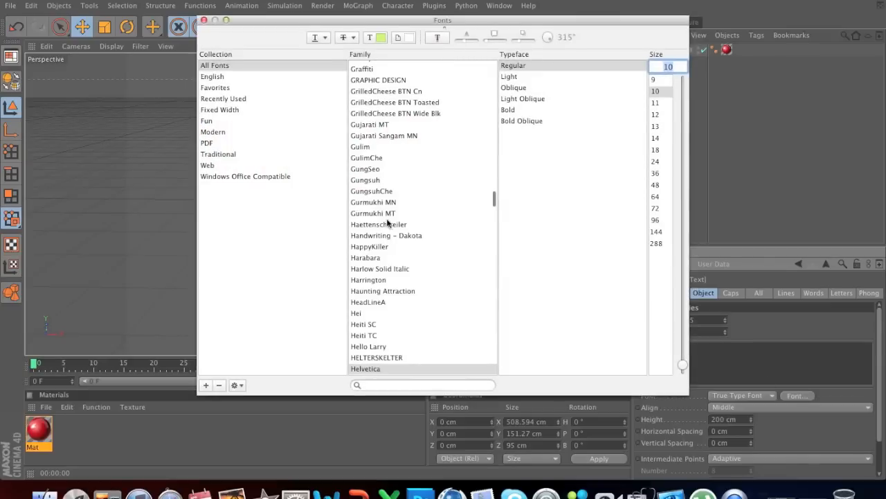
pyautogui.scroll(5, 399, 254)
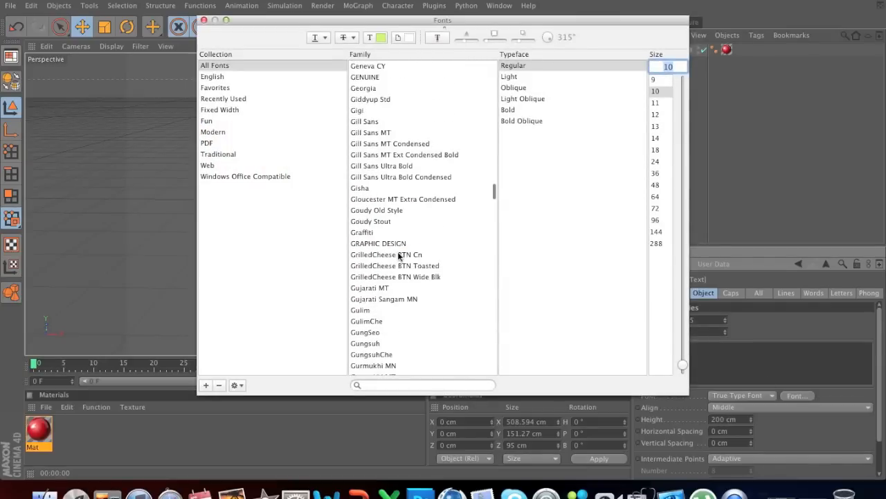
pyautogui.scroll(15, 399, 254)
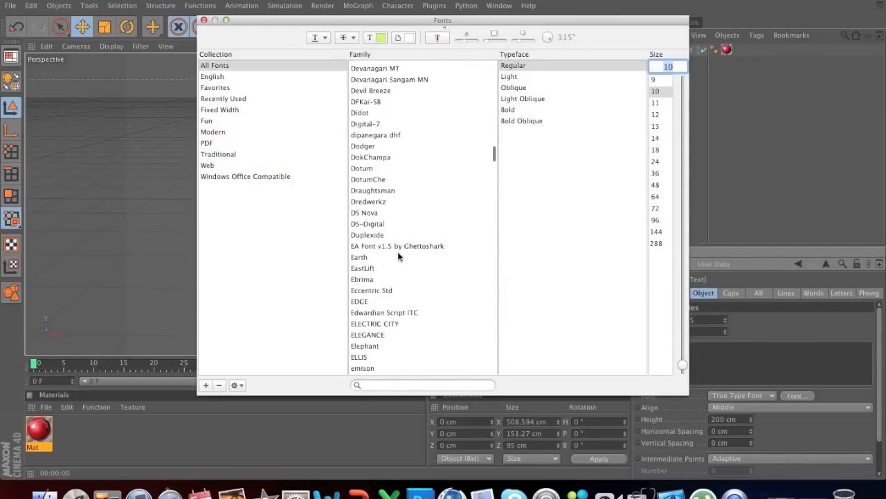
pyautogui.scroll(-6, 398, 255)
pyautogui.scroll(10, 399, 255)
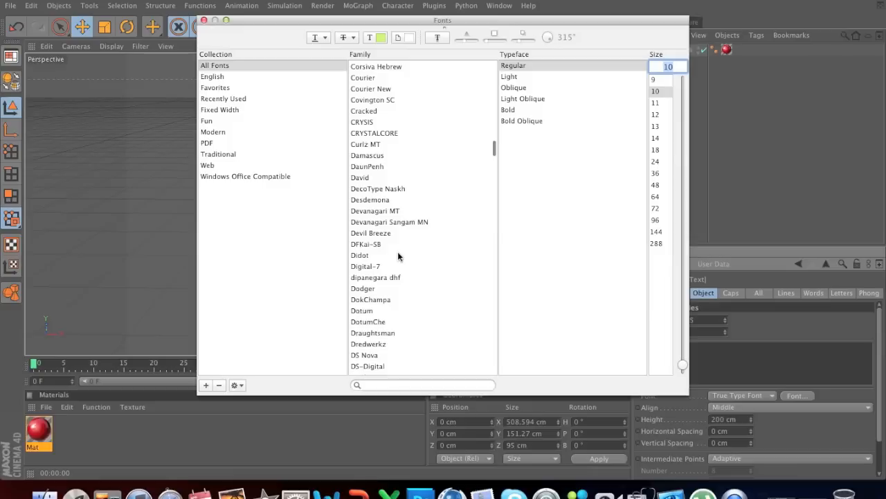
pyautogui.scroll(18, 399, 256)
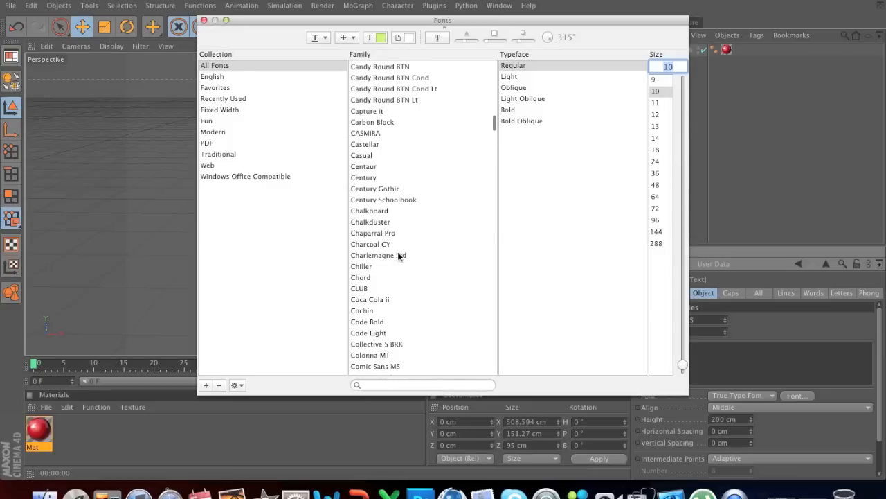
pyautogui.click(378, 201)
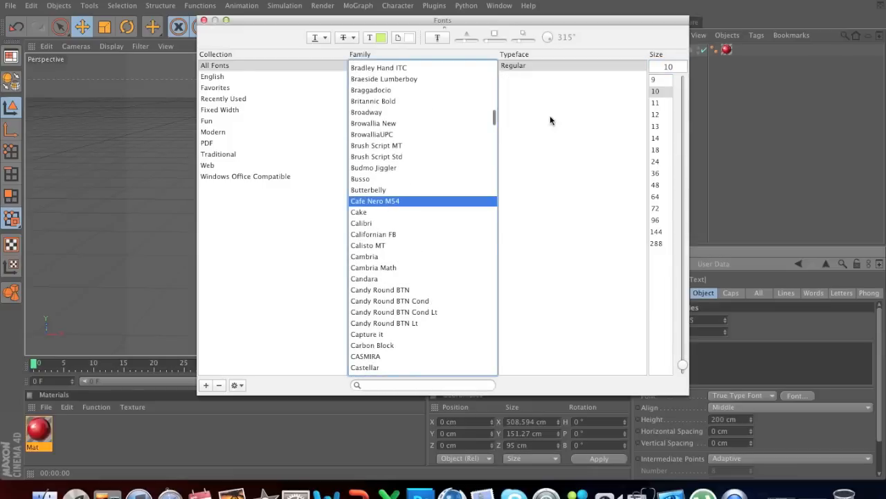
pyautogui.click(536, 67)
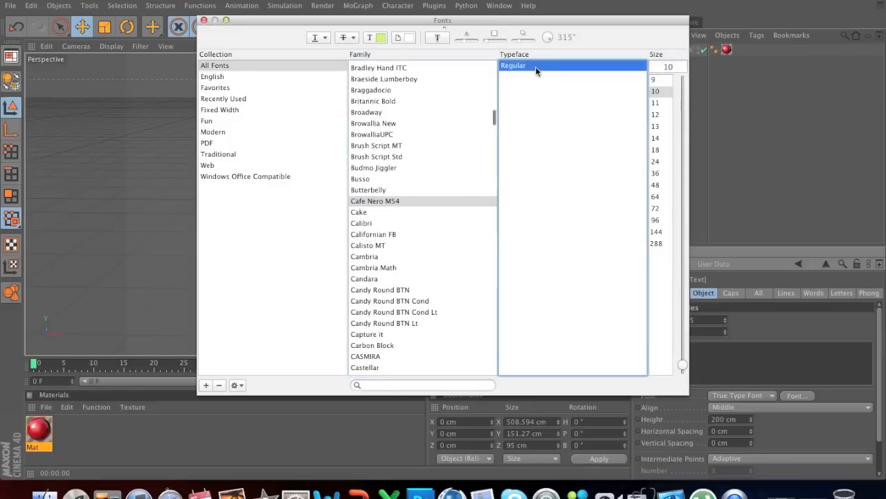
pyautogui.click(204, 20)
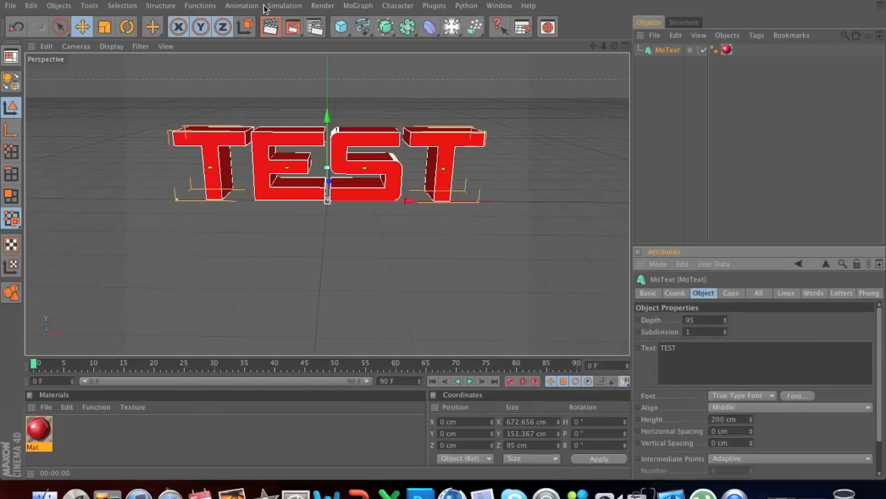
# Step: Render a viewport preview of the text in its new font and return to the editable view
pyautogui.click(270, 26)
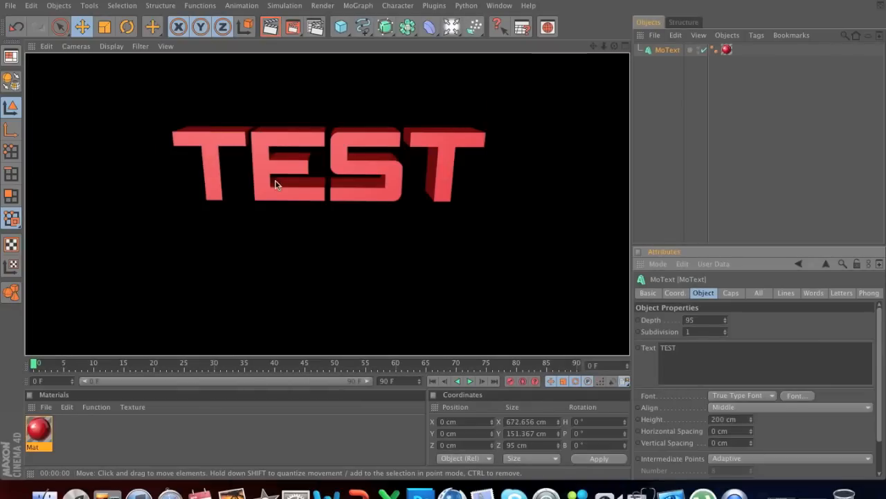
pyautogui.click(360, 159)
pyautogui.click(359, 159)
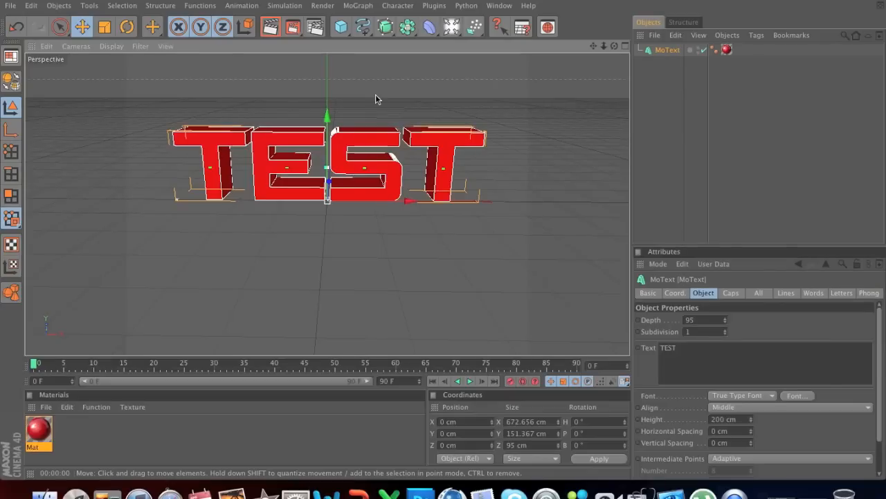
# Step: Add a standard light to the scene and raise it to about 157 cm in Y
pyautogui.click(452, 27)
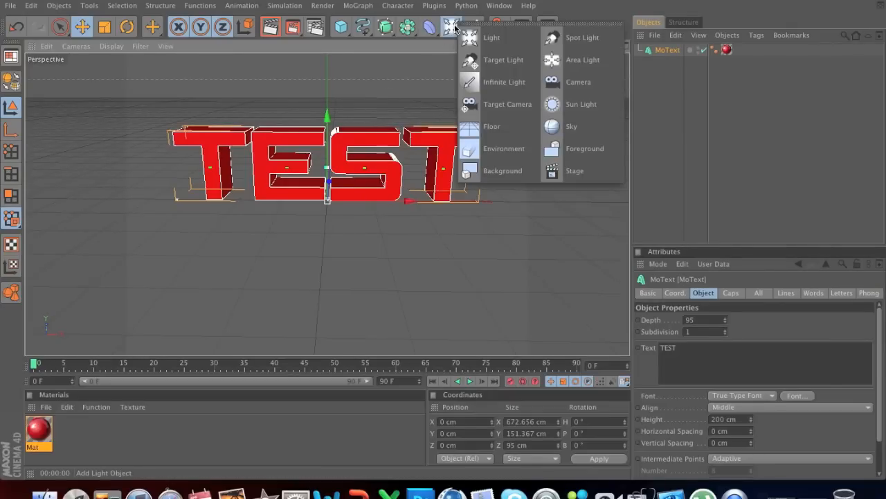
pyautogui.click(505, 37)
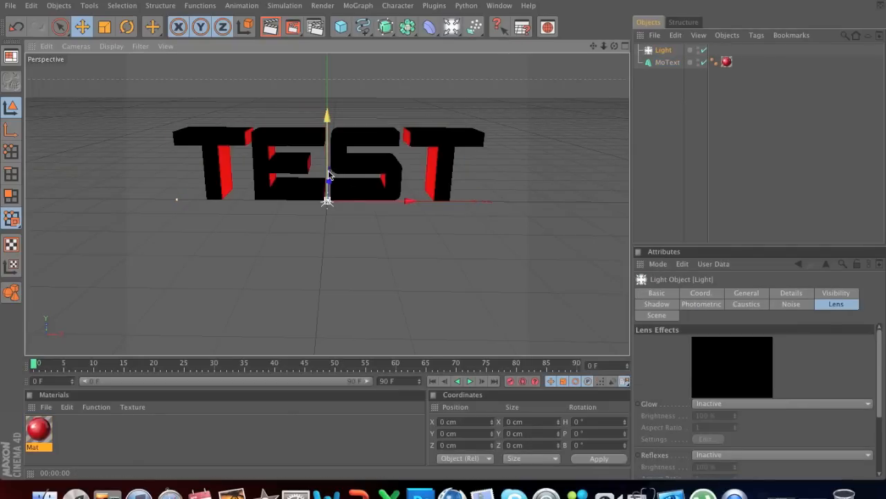
pyautogui.moveTo(328, 174); pyautogui.dragTo(329, 100)
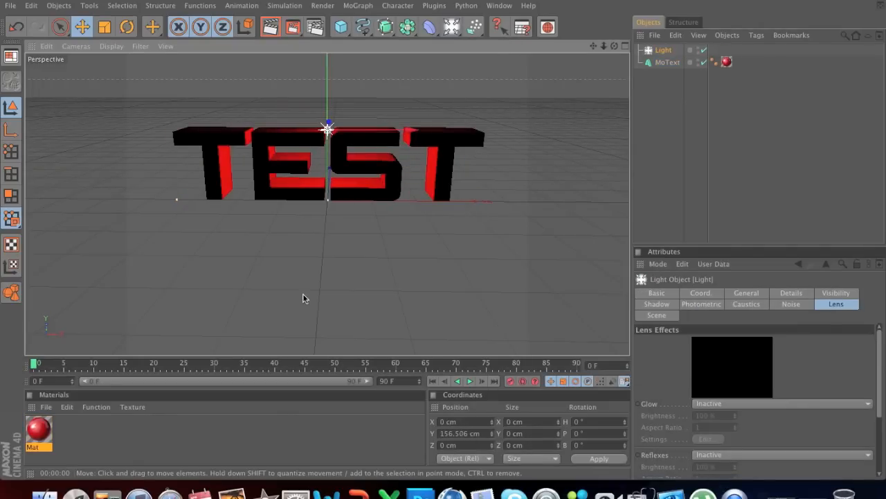
# Step: Move the light in front of the text to about Y 183 cm and Z -276 cm, and render a preview
pyautogui.keyDown('alt'); pyautogui.moveTo(309, 282); pyautogui.dragTo(249, 291); pyautogui.keyUp('alt')
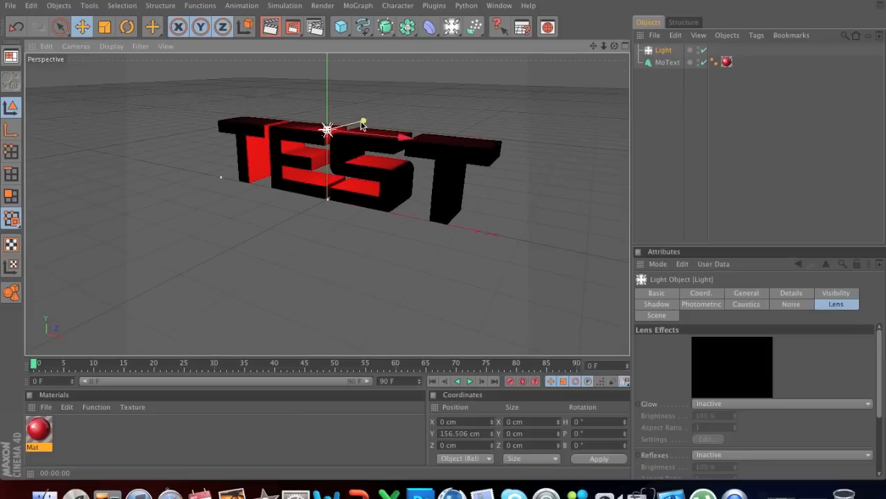
pyautogui.moveTo(363, 121); pyautogui.dragTo(271, 132)
pyautogui.keyDown('alt'); pyautogui.moveTo(320, 203); pyautogui.dragTo(364, 204); pyautogui.keyUp('alt')
pyautogui.keyDown('alt'); pyautogui.moveTo(364, 248); pyautogui.dragTo(414, 247, button='middle'); pyautogui.keyUp('alt')
pyautogui.keyDown('alt'); pyautogui.moveTo(310, 242); pyautogui.dragTo(305, 232); pyautogui.keyUp('alt')
pyautogui.click(269, 29)
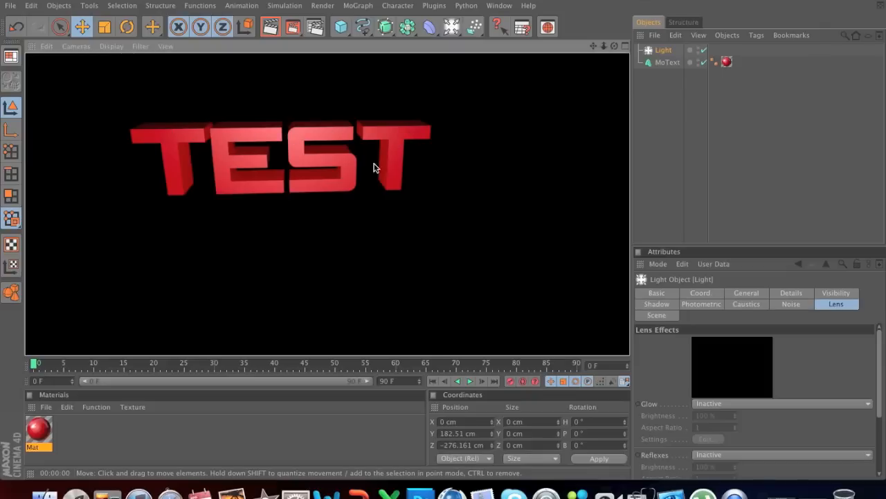
pyautogui.click(313, 200)
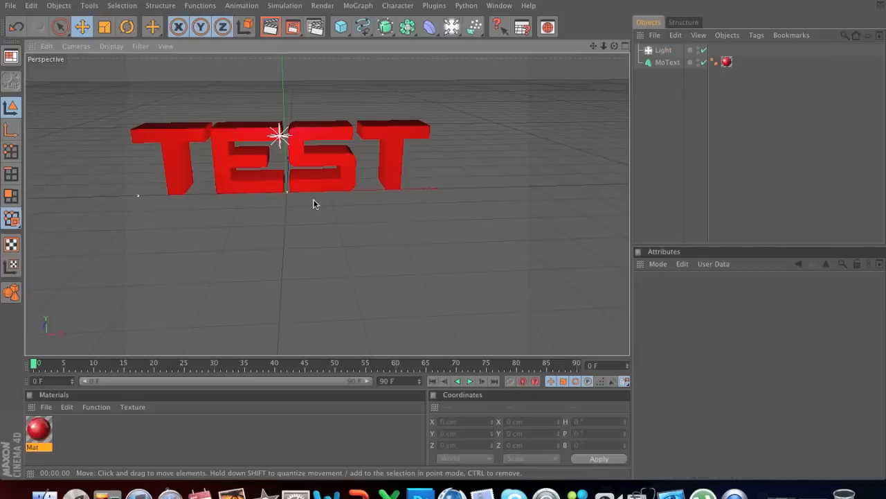
# Step: Duplicate the light and set the copy's lens glow to Artifact
pyautogui.click(279, 137)
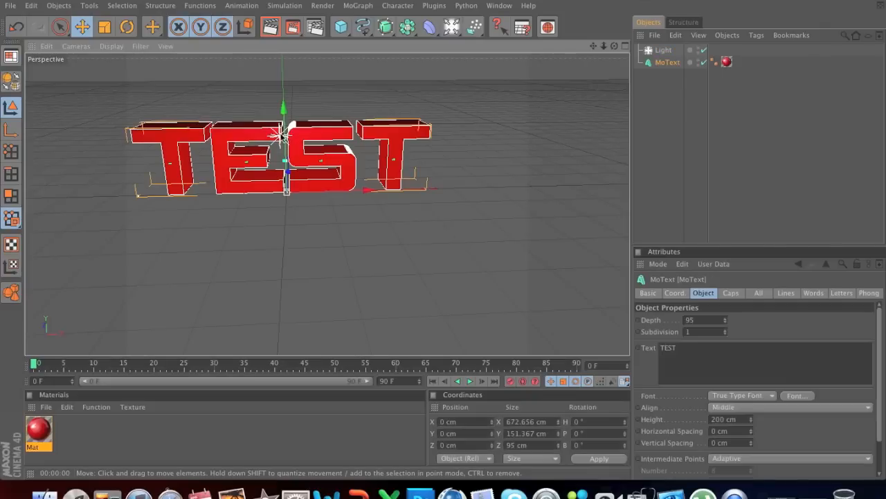
pyautogui.click(664, 52)
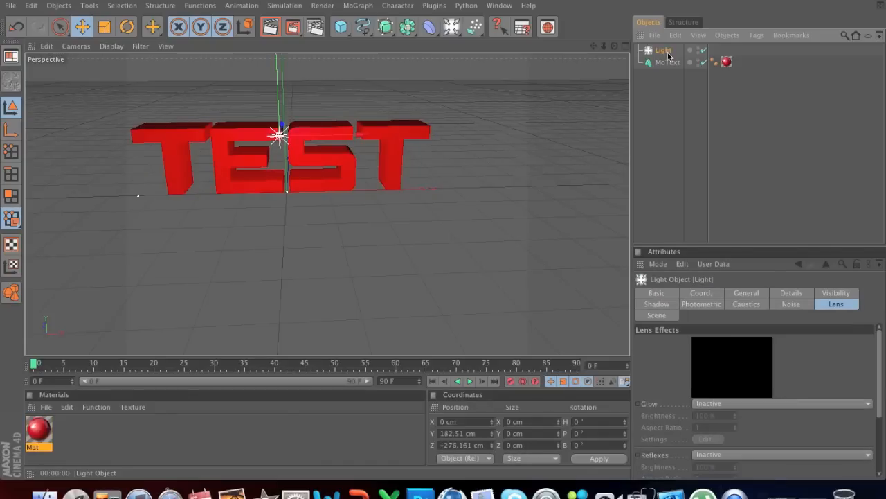
pyautogui.hotkey('ctrl', 'c')
pyautogui.hotkey('ctrl', 'v')
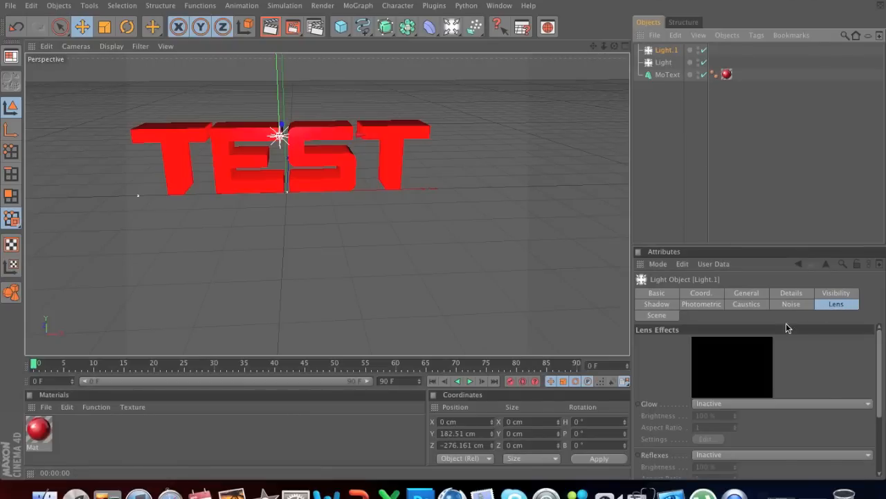
pyautogui.click(714, 405)
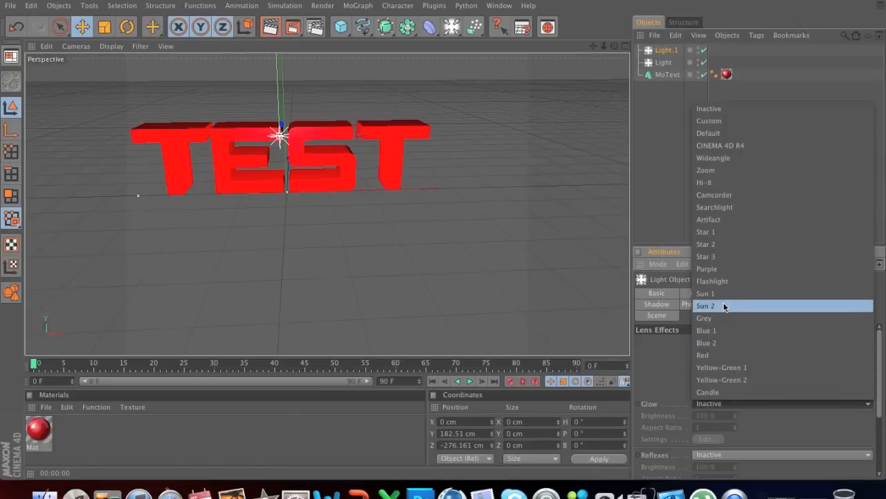
pyautogui.click(730, 219)
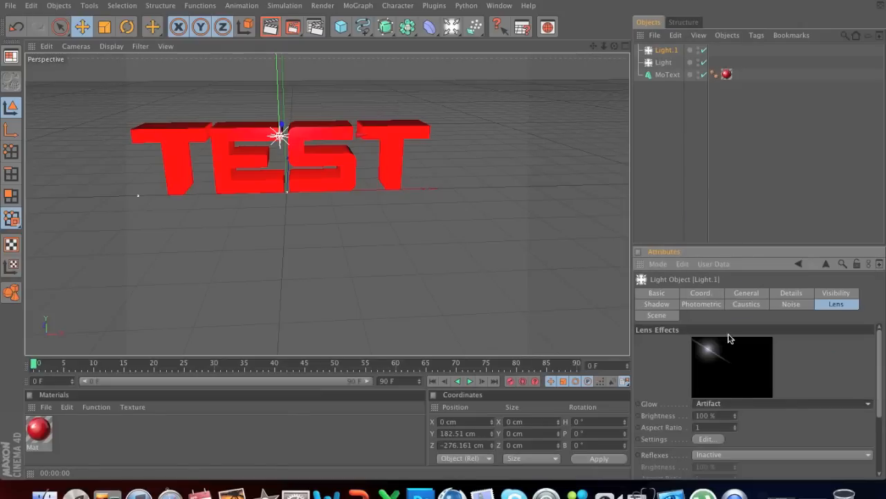
# Step: Customize the duplicate light's glow with 3 beams, 0 breaks and an Element 1 glow R of 0.15
pyautogui.click(713, 440)
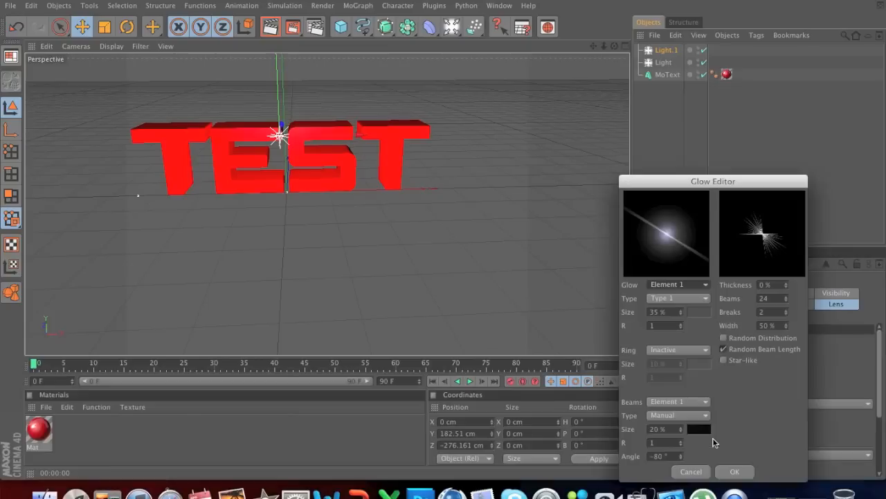
pyautogui.moveTo(774, 299); pyautogui.dragTo(746, 299)
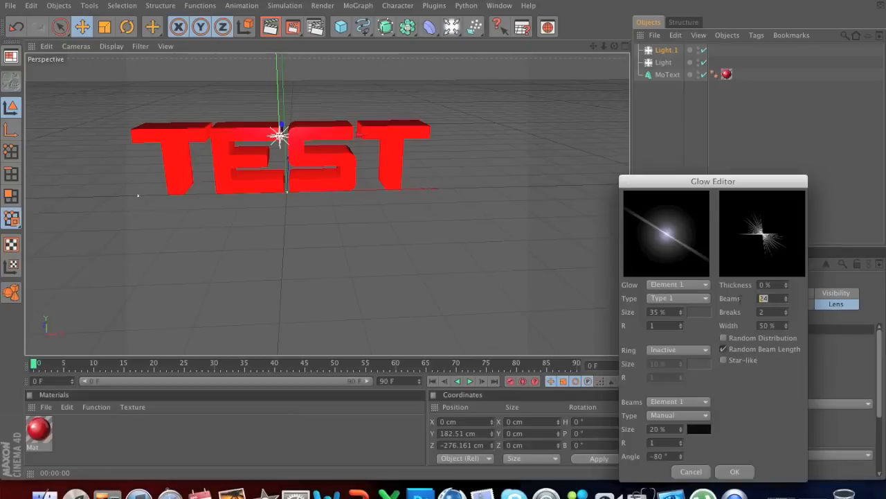
pyautogui.write('3')
pyautogui.doubleClick(770, 312)
pyautogui.write('0')
pyautogui.press('Tab')
pyautogui.press('Return')
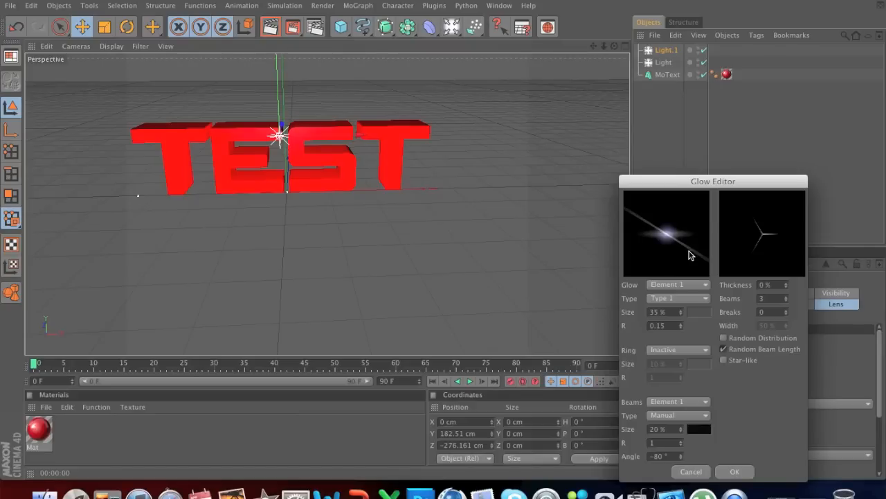
pyautogui.click(734, 471)
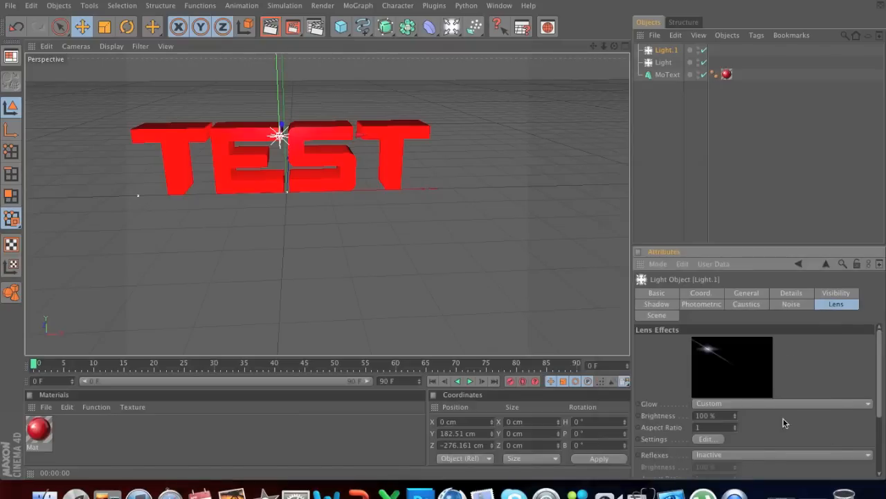
# Step: Rotate the duplicate light's lens effect so that its streak runs horizontally
pyautogui.moveTo(882, 385); pyautogui.dragTo(878, 447)
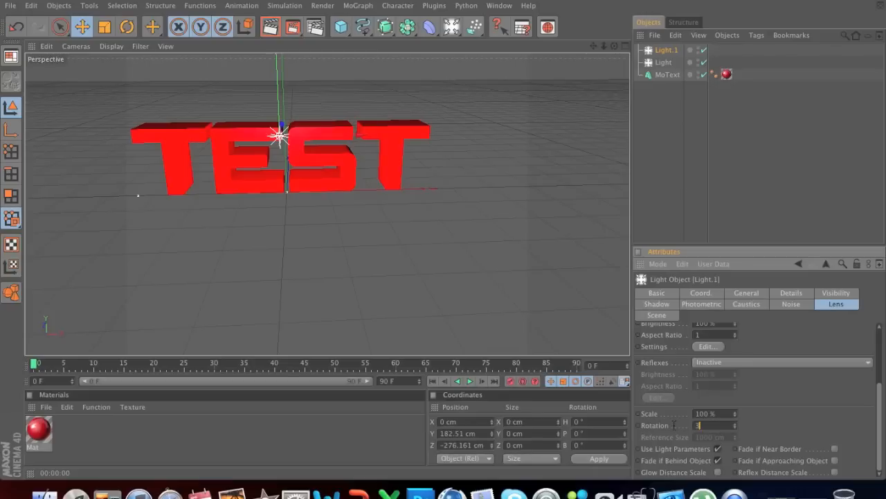
pyautogui.moveTo(881, 421); pyautogui.dragTo(883, 353)
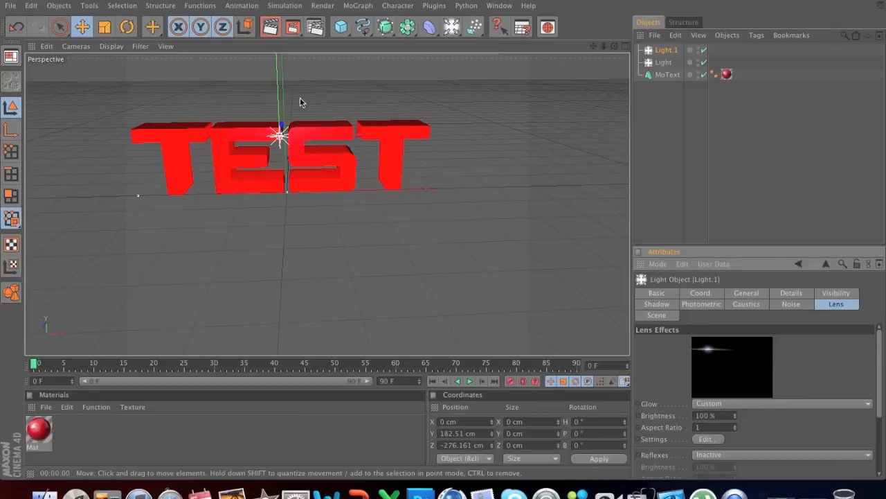
# Step: Move the duplicate light along X to about 187 cm, over the last T, and render a preview of the flare
pyautogui.click(669, 51)
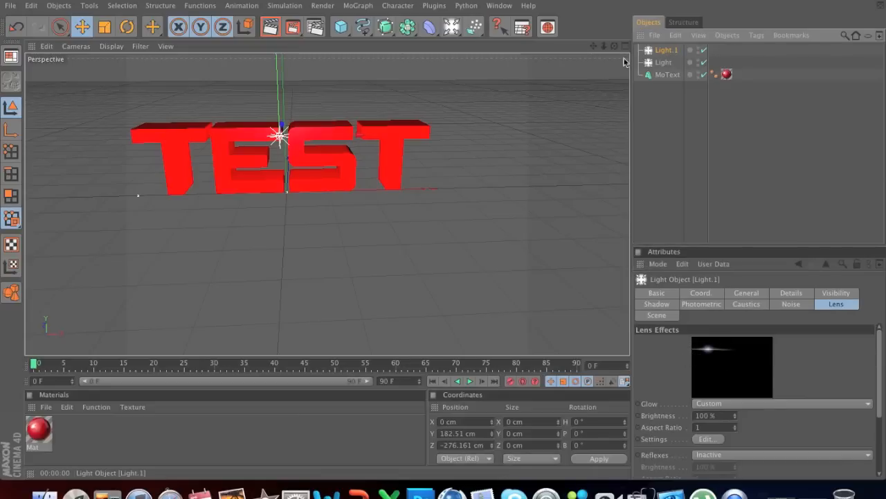
pyautogui.moveTo(308, 137); pyautogui.dragTo(427, 134)
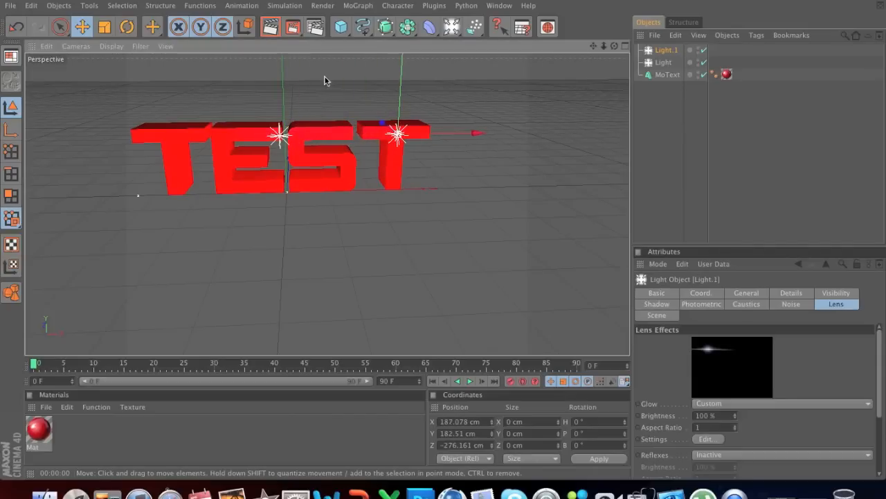
pyautogui.click(268, 29)
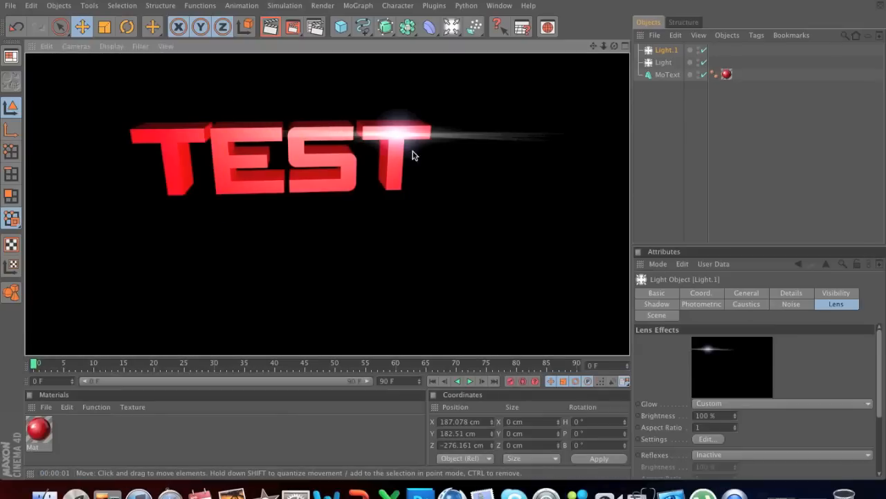
pyautogui.click(398, 134)
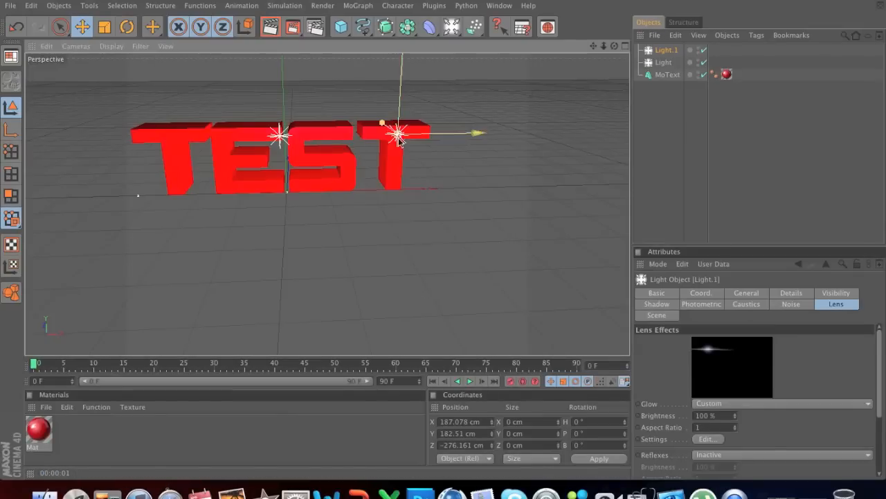
# Step: Position the flare light at the last T's upper outer corner, about X 320, Y 156, Z -11 cm, and render a preview
pyautogui.keyDown('alt'); pyautogui.moveTo(279, 194); pyautogui.dragTo(121, 181); pyautogui.keyUp('alt')
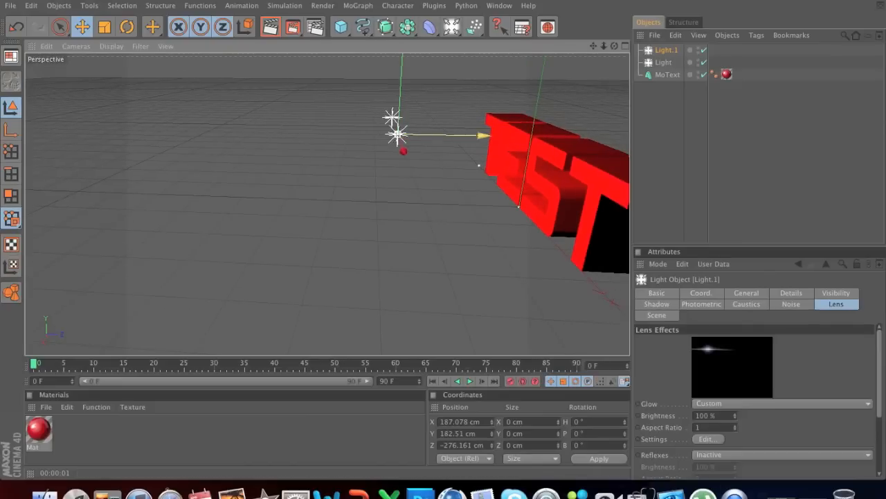
pyautogui.moveTo(450, 134); pyautogui.dragTo(623, 137)
pyautogui.moveTo(569, 137); pyautogui.dragTo(463, 169)
pyautogui.moveTo(382, 122); pyautogui.dragTo(401, 121)
pyautogui.keyDown('alt'); pyautogui.moveTo(349, 176); pyautogui.dragTo(300, 172, button='middle'); pyautogui.keyUp('alt')
pyautogui.keyDown('alt'); pyautogui.moveTo(244, 199); pyautogui.dragTo(400, 97); pyautogui.keyUp('alt')
pyautogui.moveTo(404, 135); pyautogui.dragTo(504, 154)
pyautogui.keyDown('alt'); pyautogui.moveTo(223, 225); pyautogui.dragTo(450, 232); pyautogui.keyUp('alt')
pyautogui.keyDown('alt'); pyautogui.moveTo(450, 232); pyautogui.dragTo(286, 229, button='right'); pyautogui.keyUp('alt')
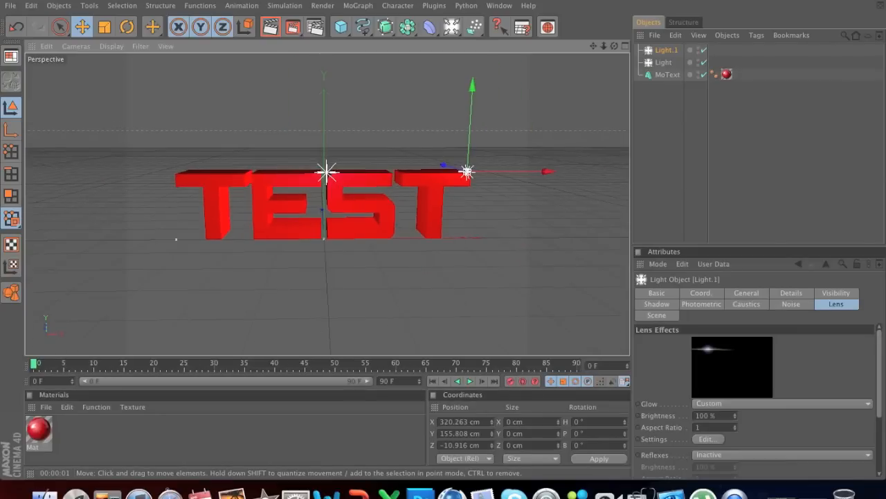
pyautogui.click(271, 27)
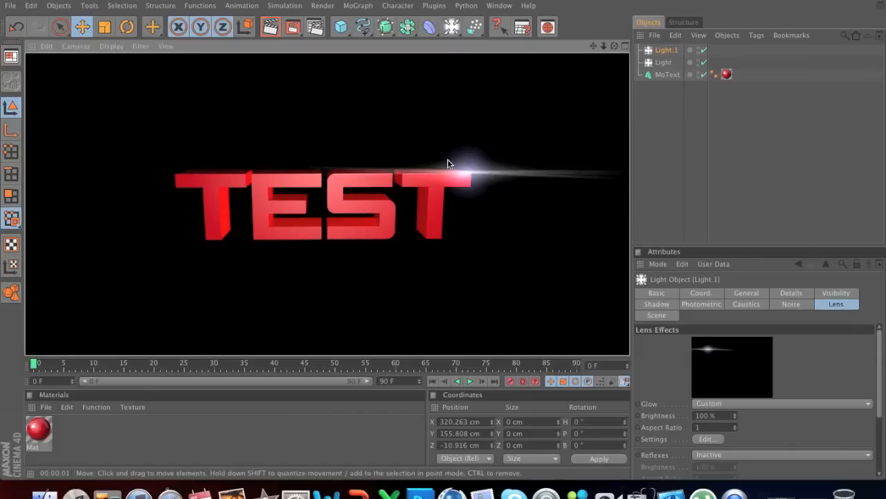
# Step: Set the flare light's lens glow brightness to 75% and render a preview of the flare
pyautogui.click(708, 415)
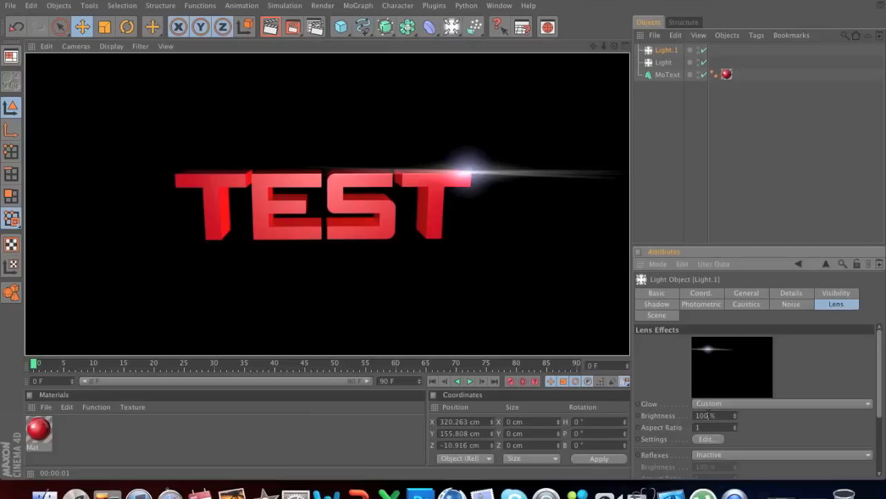
pyautogui.write('75')
pyautogui.press('Return')
pyautogui.click(270, 26)
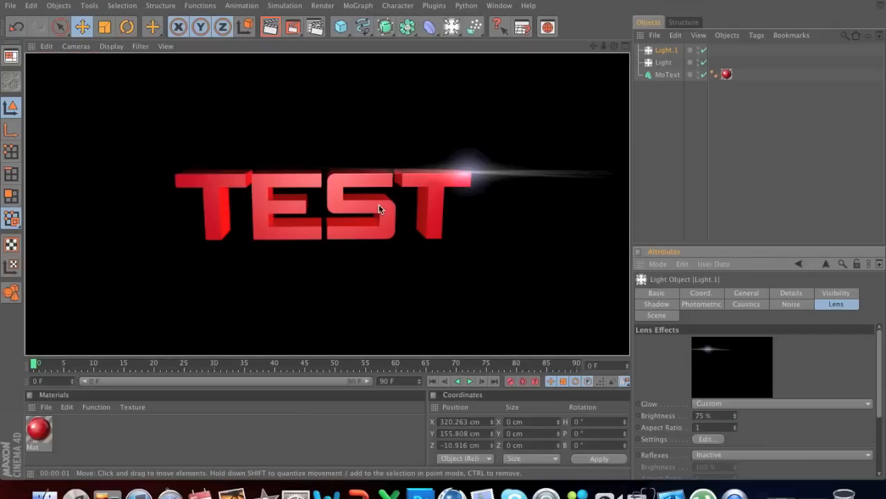
pyautogui.click(471, 173)
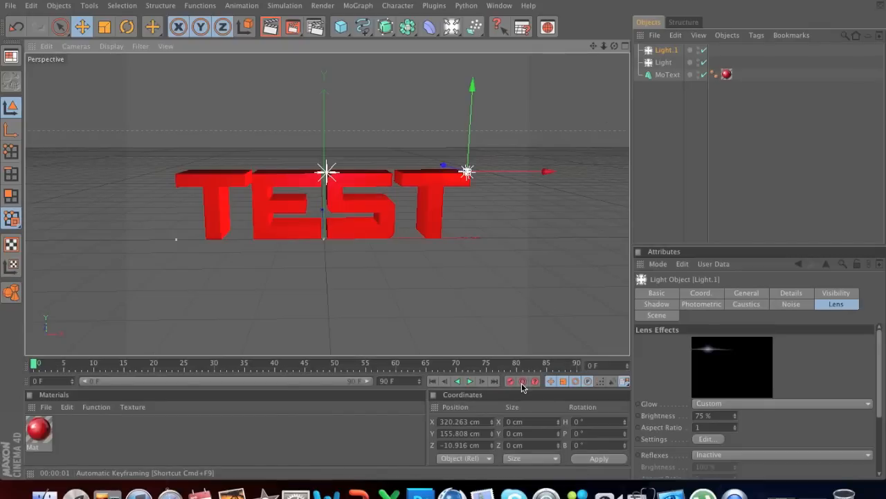
# Step: Animate the flare light with automatic keyframing: key its current position at frame 30 and move it to about X -323 cm at frame 0
pyautogui.click(523, 382)
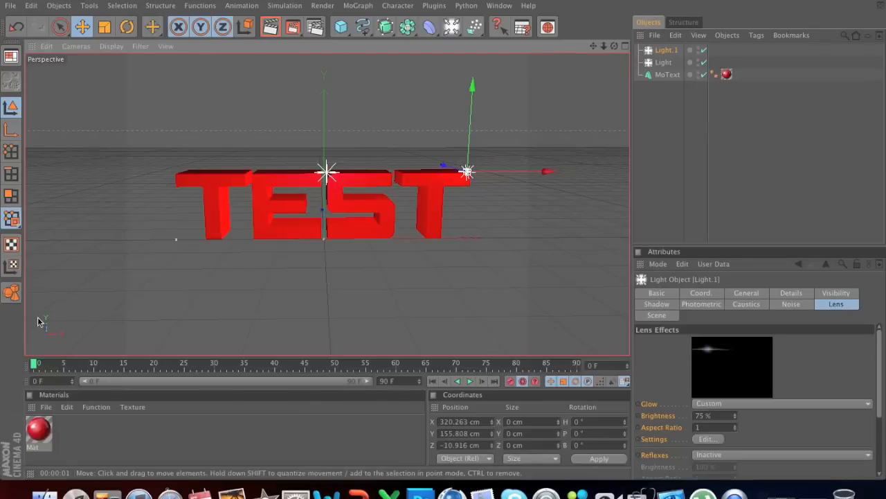
pyautogui.moveTo(34, 366); pyautogui.dragTo(216, 366)
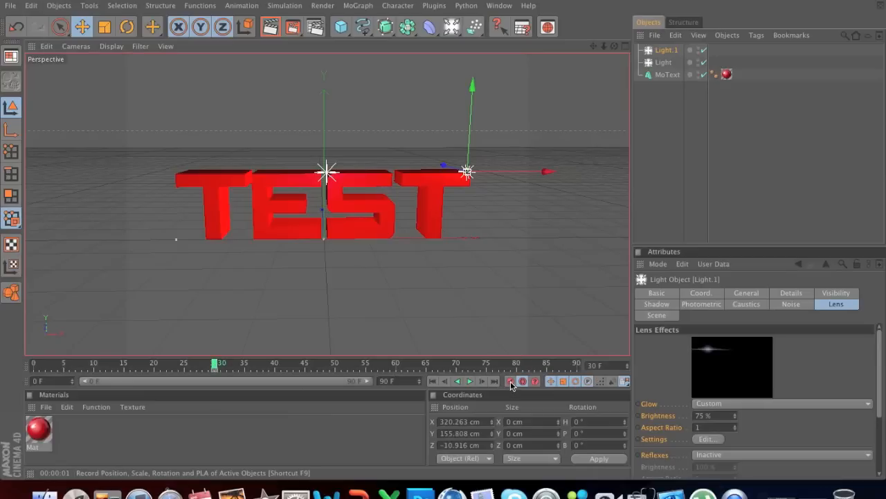
pyautogui.moveTo(194, 367); pyautogui.dragTo(33, 366)
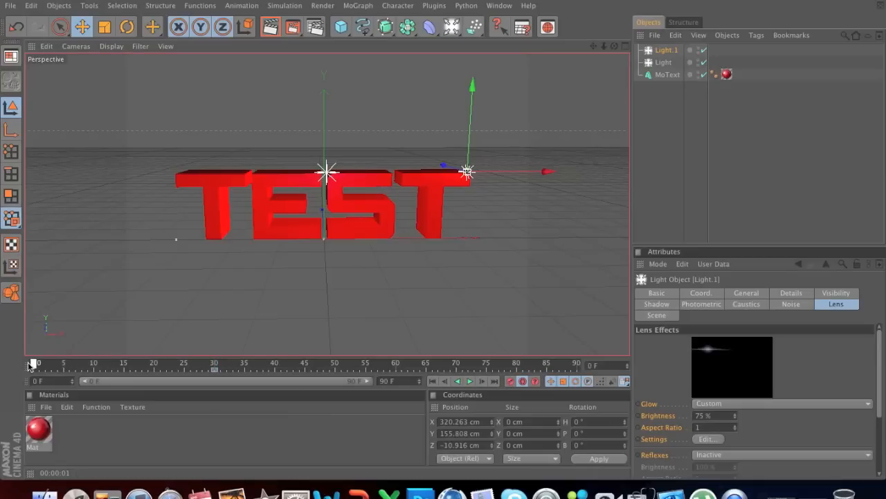
pyautogui.click(510, 382)
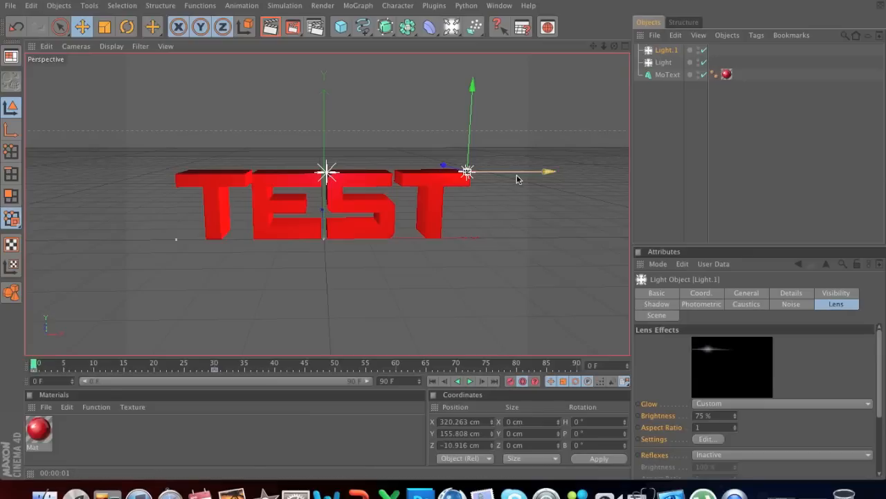
pyautogui.moveTo(518, 177); pyautogui.dragTo(228, 178)
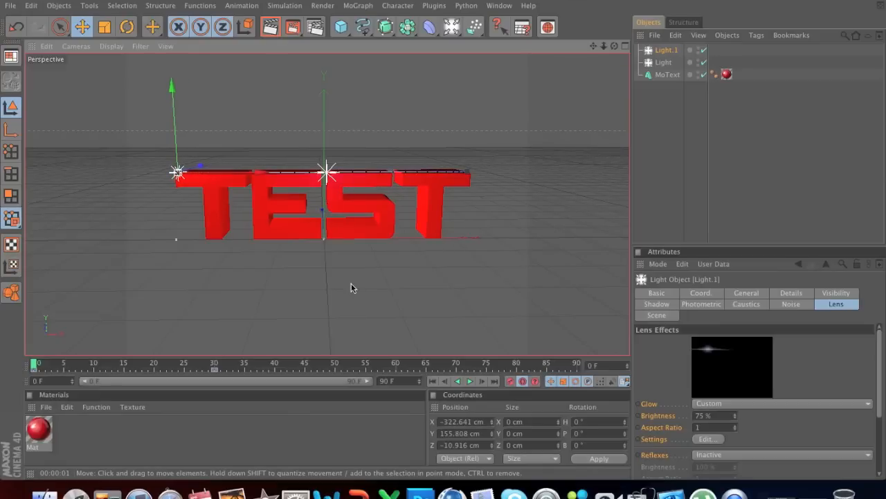
# Step: Render a preview of the moving flare at frame 15, return to frame 0 and turn off automatic keyframing
pyautogui.moveTo(34, 369)
pyautogui.mouseDown()
pyautogui.moveTo(221, 366)
pyautogui.moveTo(36, 365)
pyautogui.moveTo(210, 366)
pyautogui.moveTo(36, 365)
pyautogui.moveTo(127, 366)
pyautogui.mouseUp()
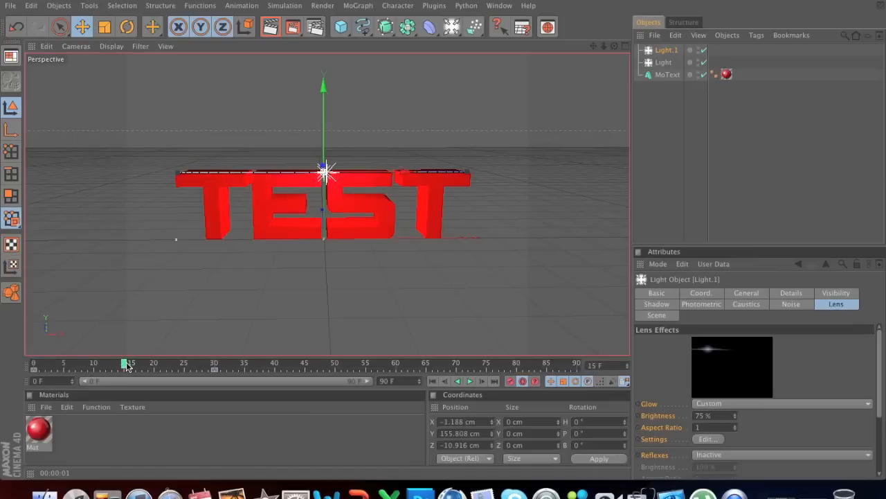
pyautogui.click(270, 27)
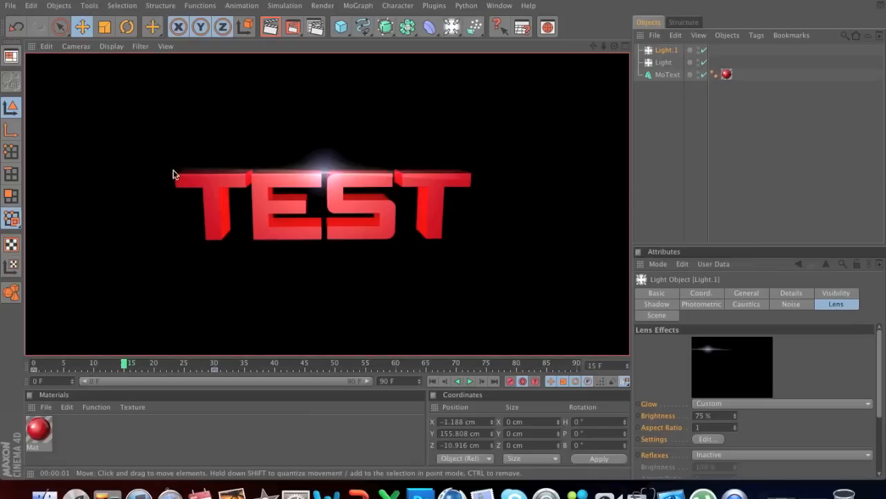
pyautogui.click(125, 367)
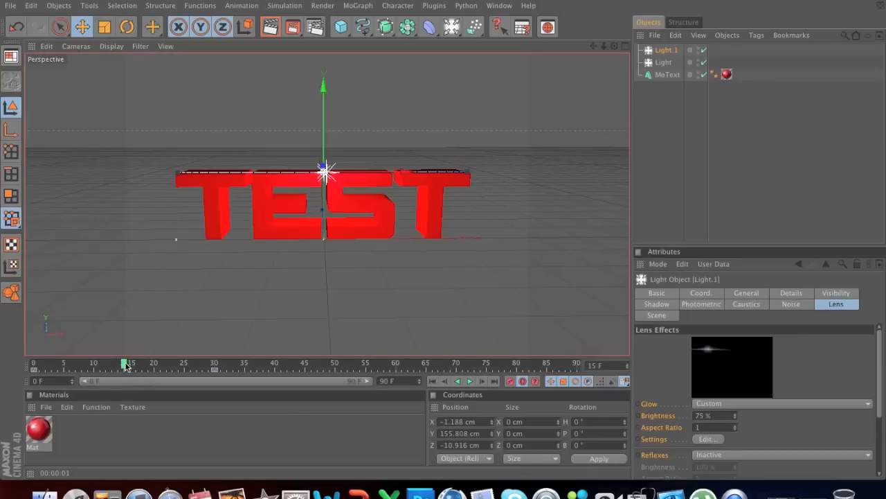
pyautogui.moveTo(123, 367); pyautogui.dragTo(33, 367)
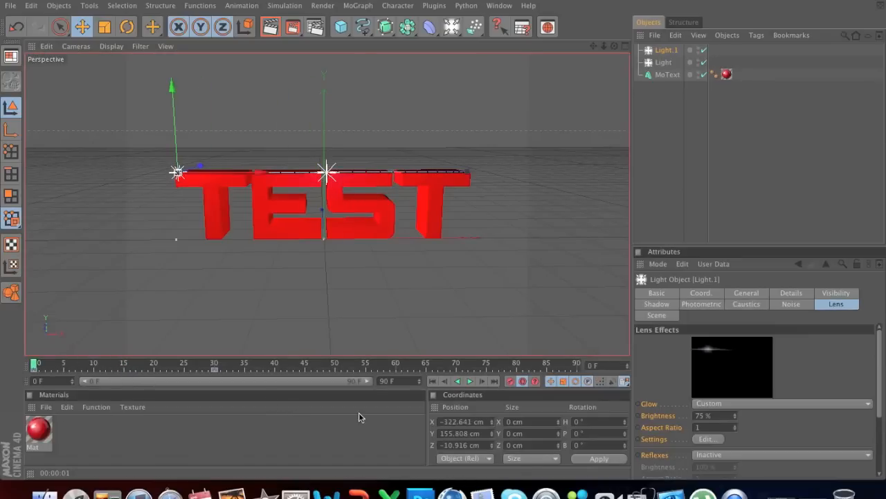
pyautogui.click(522, 382)
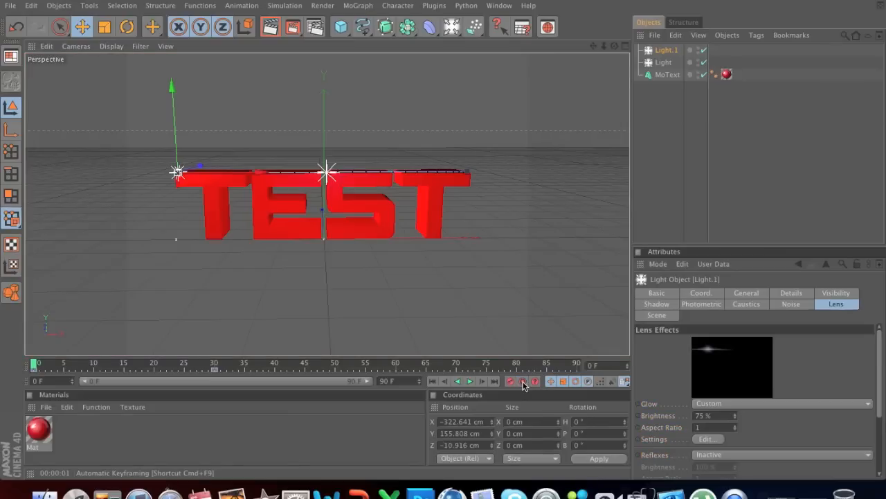
# Step: Set the render output to the HDV/HDTV 720 25 film/video preset
pyautogui.click(320, 26)
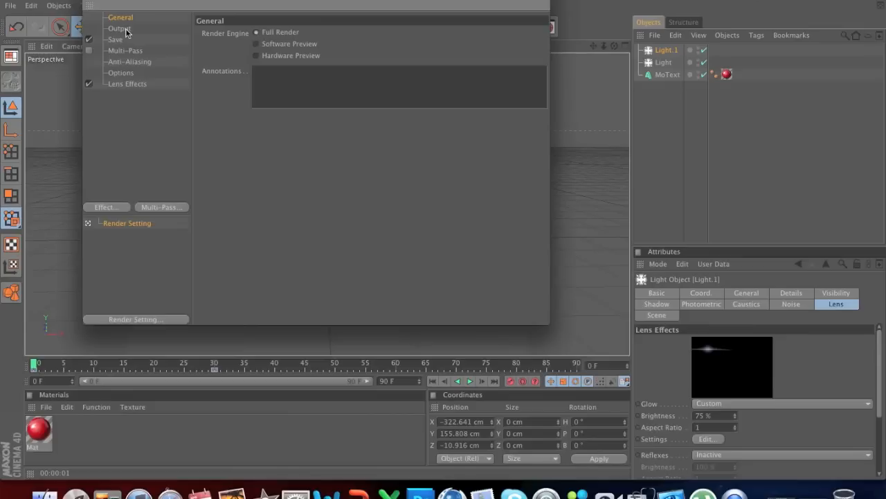
pyautogui.click(125, 30)
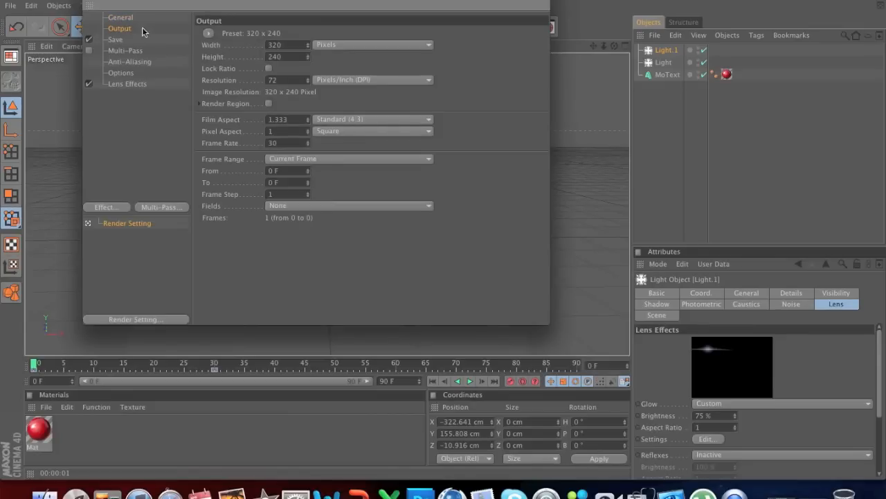
pyautogui.click(208, 34)
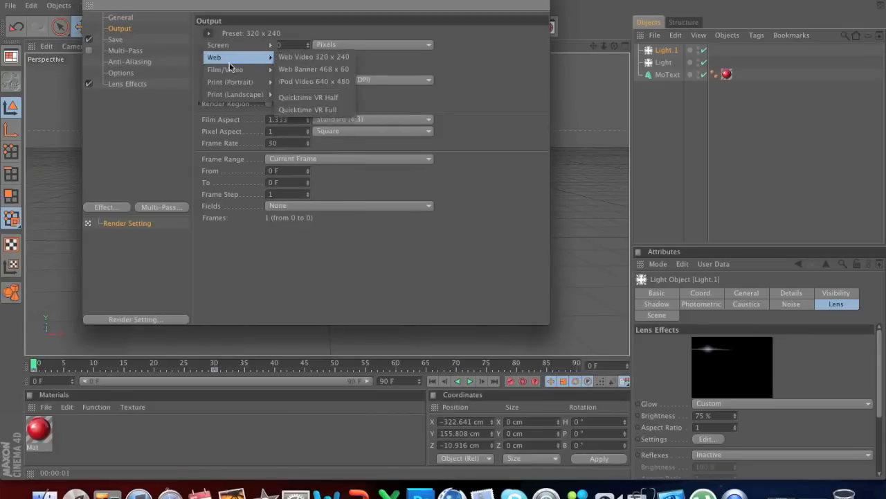
pyautogui.moveTo(234, 72)
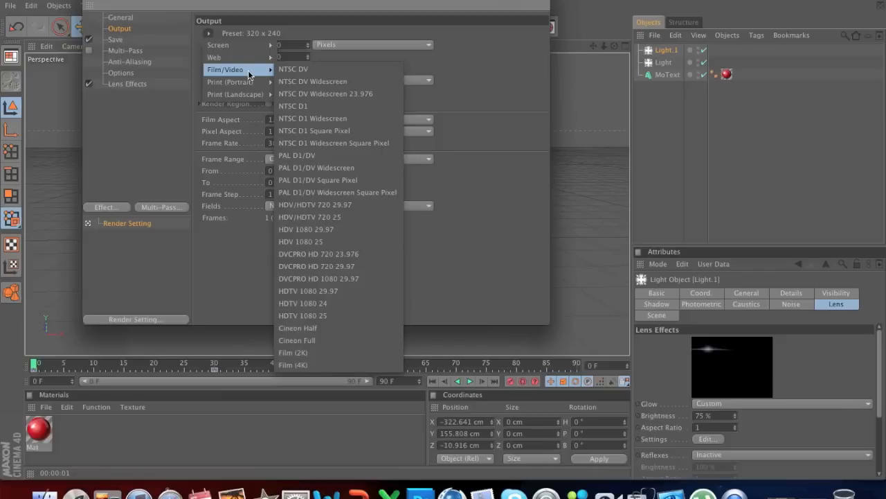
pyautogui.click(331, 216)
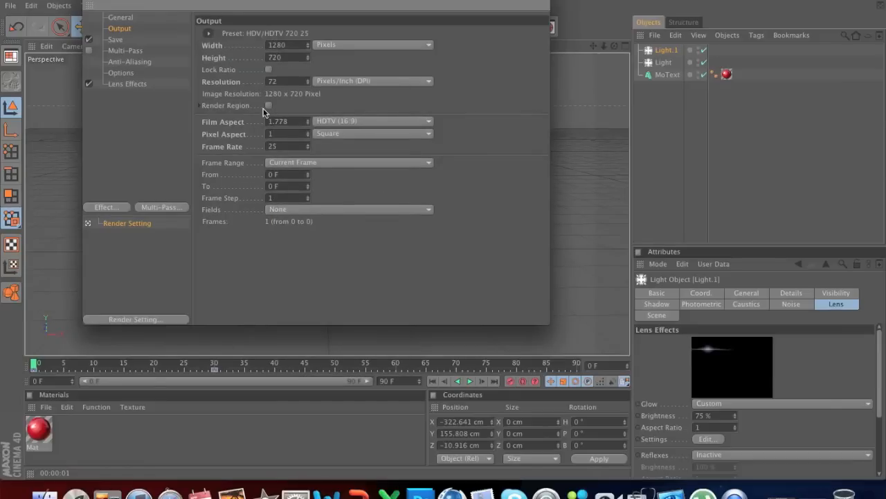
# Step: Set the render's save file to "test" on the Desktop
pyautogui.click(119, 39)
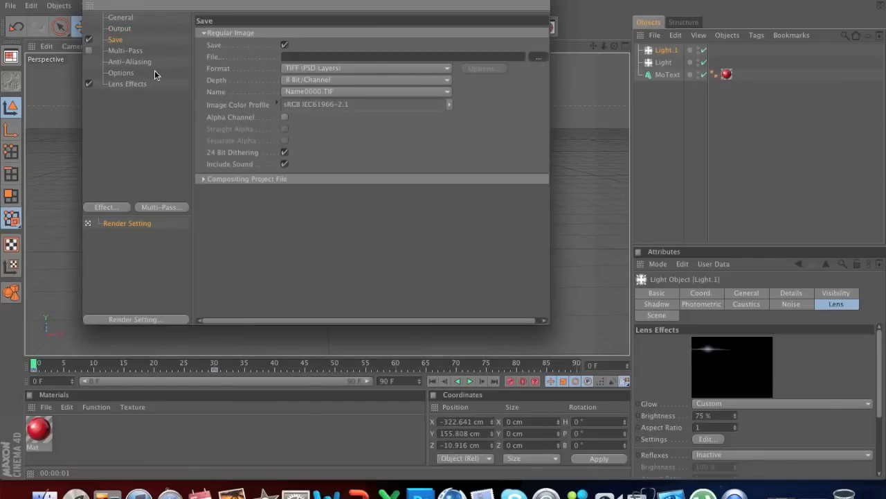
pyautogui.click(305, 146)
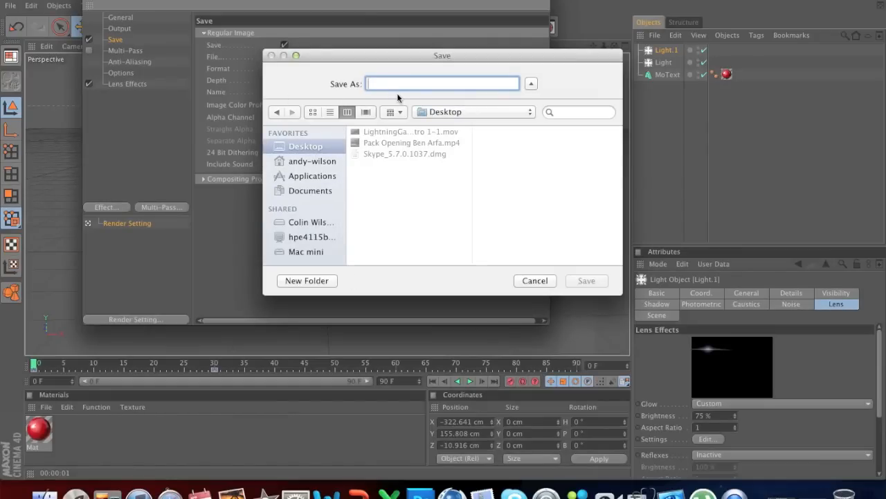
pyautogui.write('test')
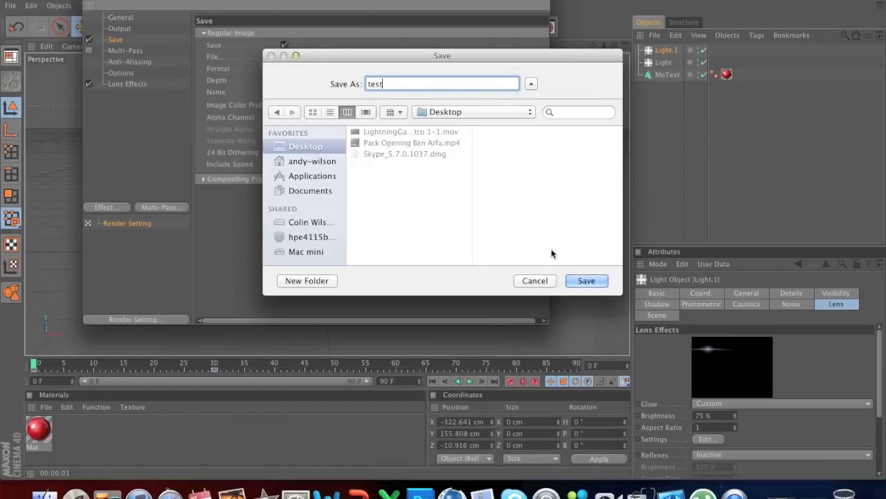
pyautogui.click(587, 281)
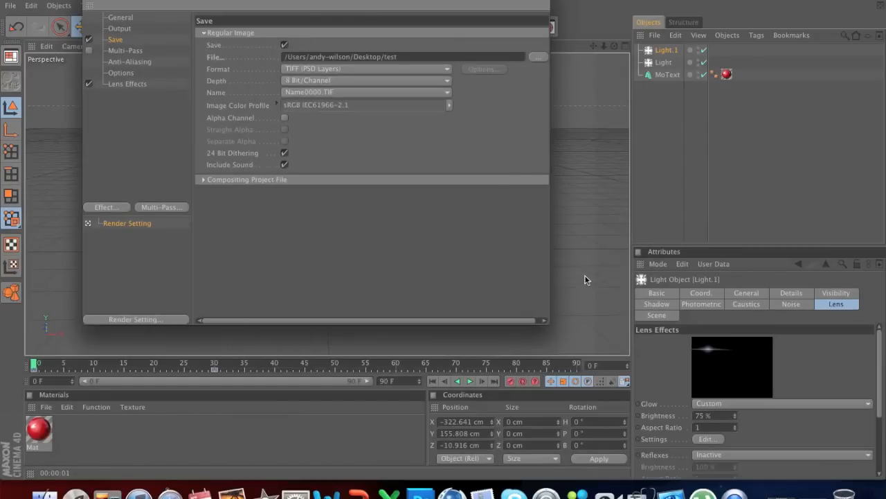
# Step: Set the saved render's format to QuickTime Movie and enable its alpha channel
pyautogui.click(348, 68)
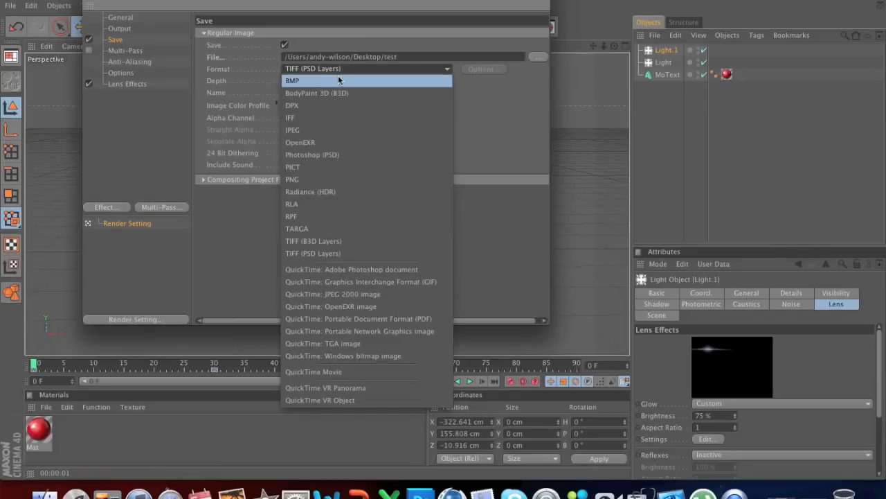
pyautogui.click(353, 371)
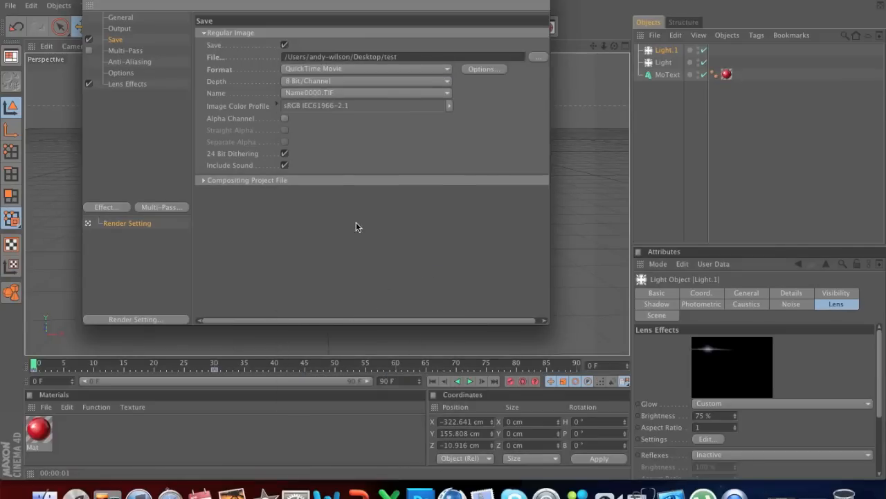
pyautogui.click(284, 118)
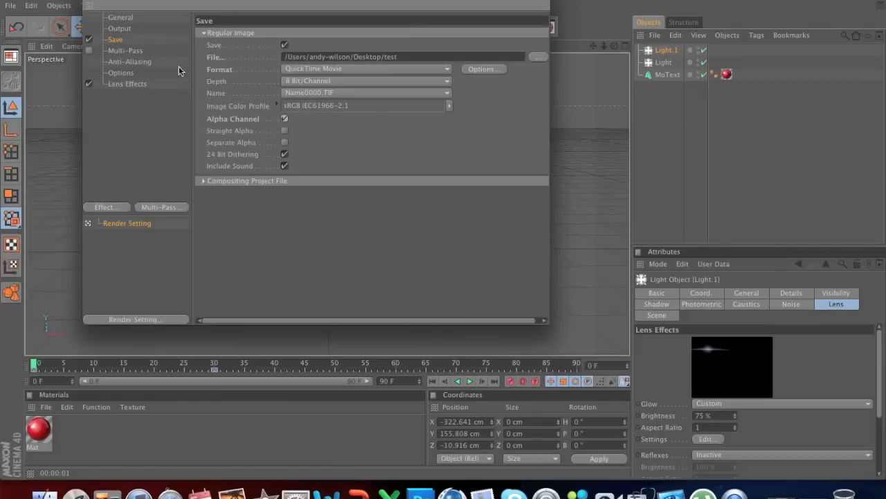
# Step: Change the output frame range to Manual and set its end frame to 40
pyautogui.click(119, 28)
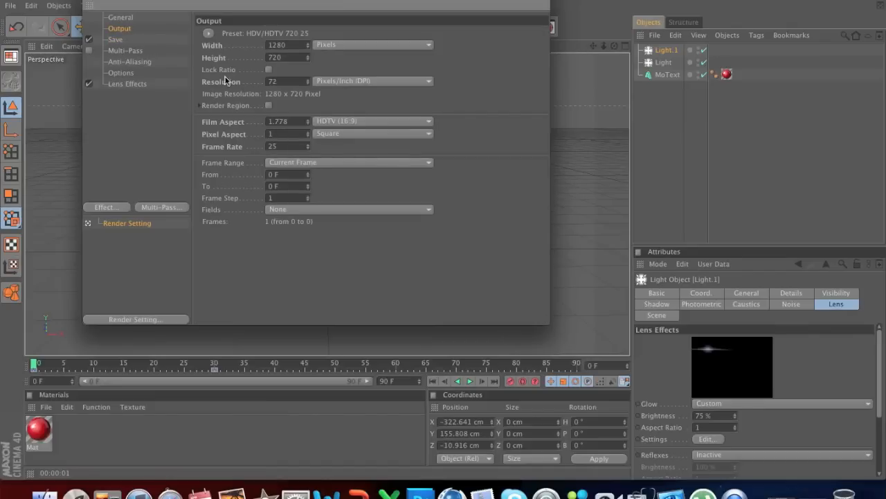
pyautogui.click(334, 163)
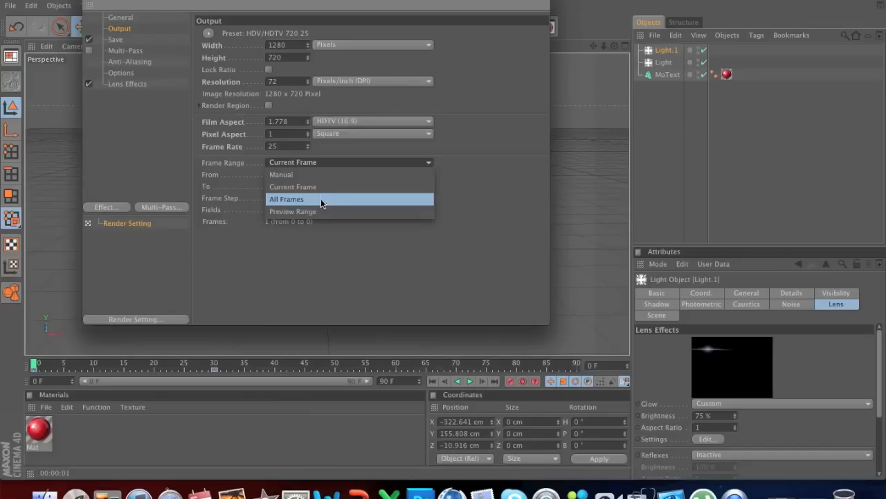
pyautogui.click(315, 175)
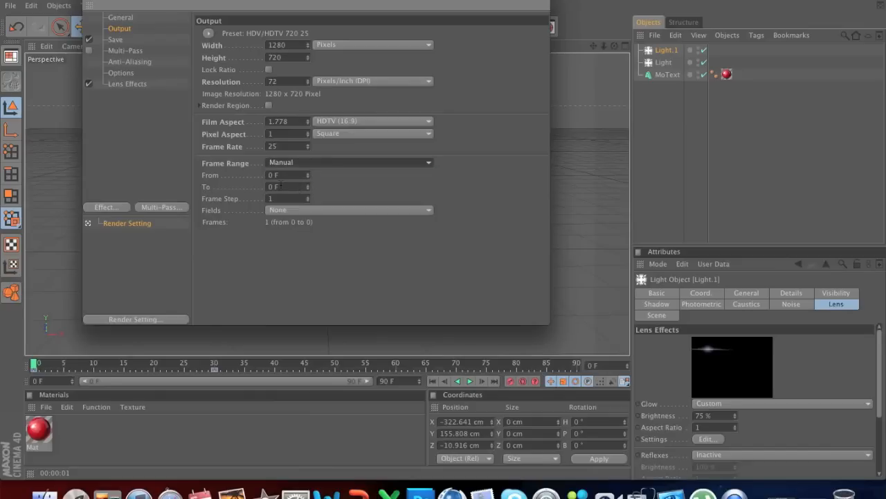
pyautogui.click(277, 187)
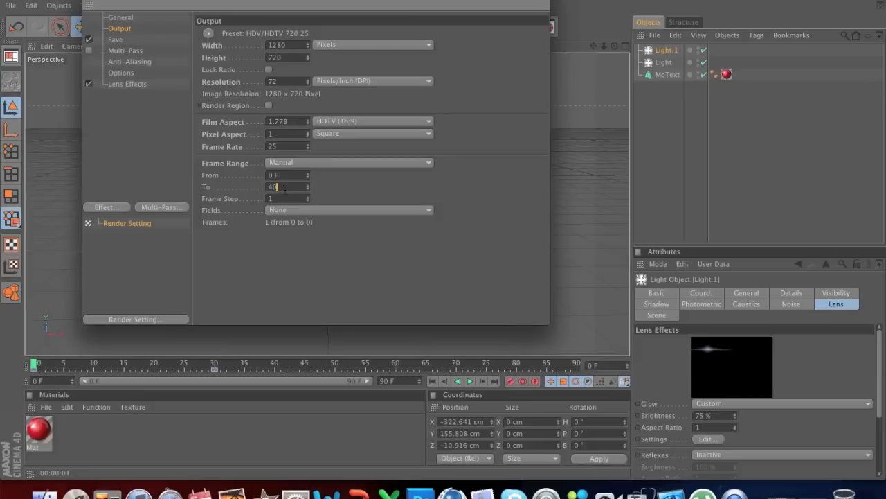
pyautogui.write('40')
pyautogui.press('Return')
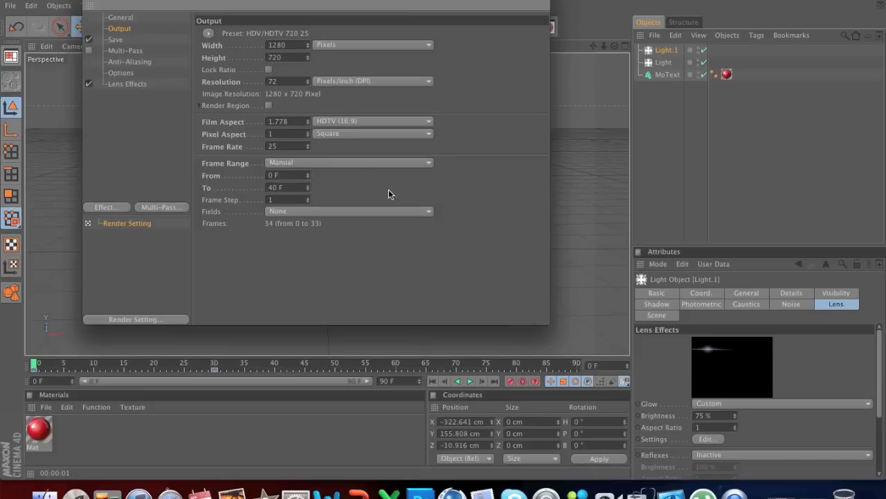
# Step: Review the Save, Multi-Pass, Anti-Aliasing, Options, Lens Effects, Output and General categories of the render settings
pyautogui.click(115, 39)
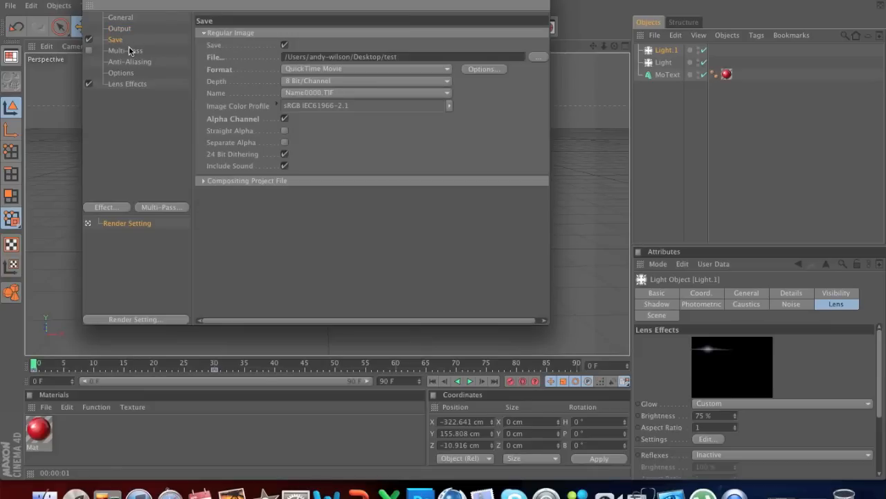
pyautogui.click(133, 52)
pyautogui.click(138, 63)
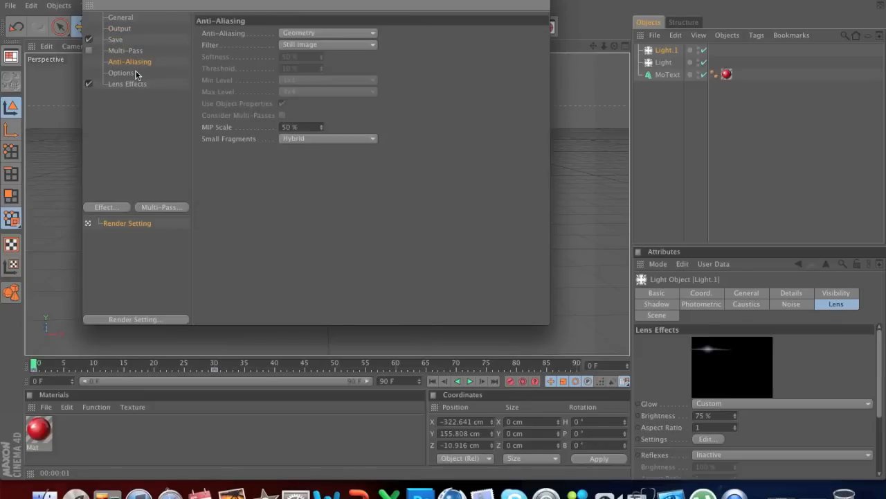
pyautogui.click(122, 73)
pyautogui.click(133, 84)
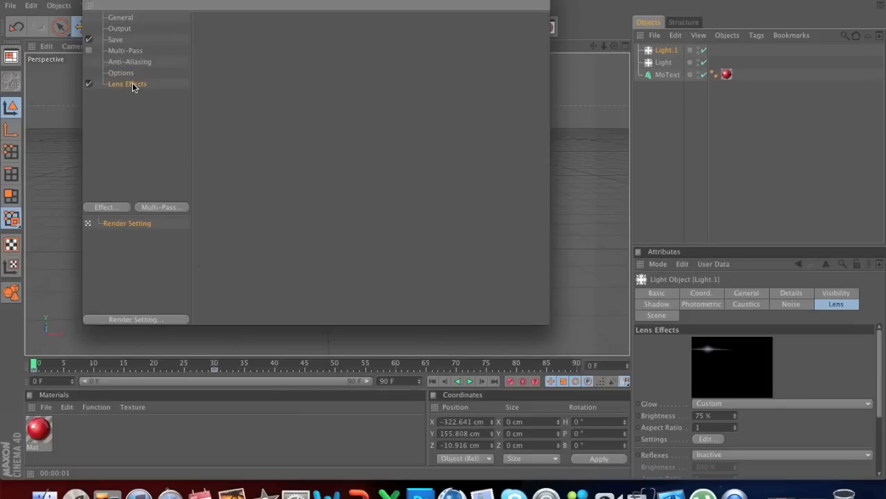
pyautogui.click(123, 28)
pyautogui.click(122, 18)
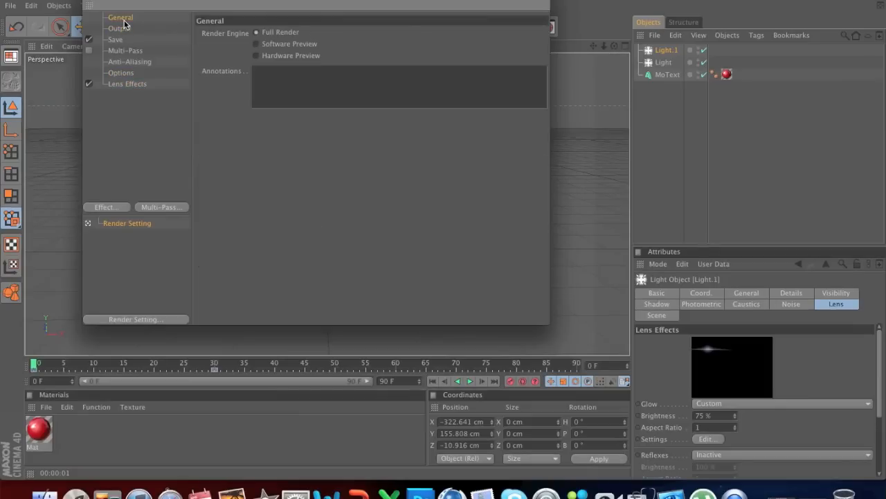
# Step: Close the render settings and render the flare animation in the Picture Viewer
pyautogui.click(88, 4)
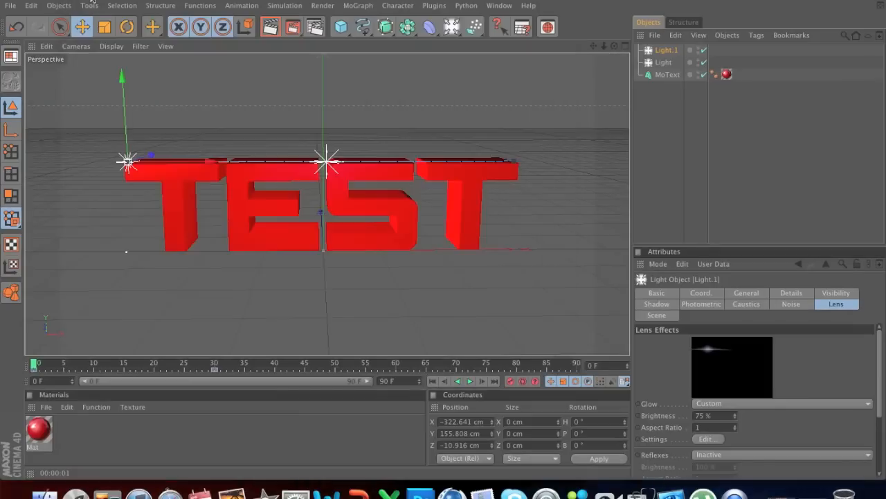
pyautogui.click(294, 27)
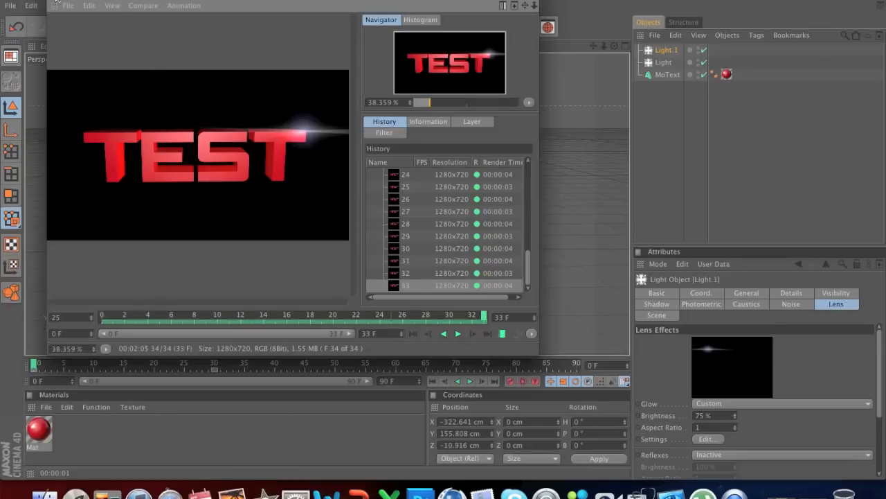
# Step: Clear the render and scene windows off the desktop and dismiss the Norton AntiVirus warning with Subscribe later
pyautogui.click(56, 1)
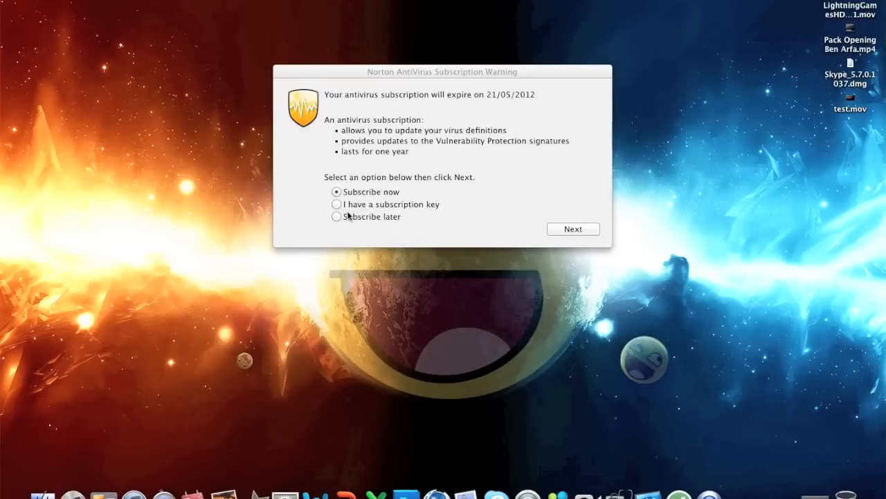
pyautogui.click(349, 216)
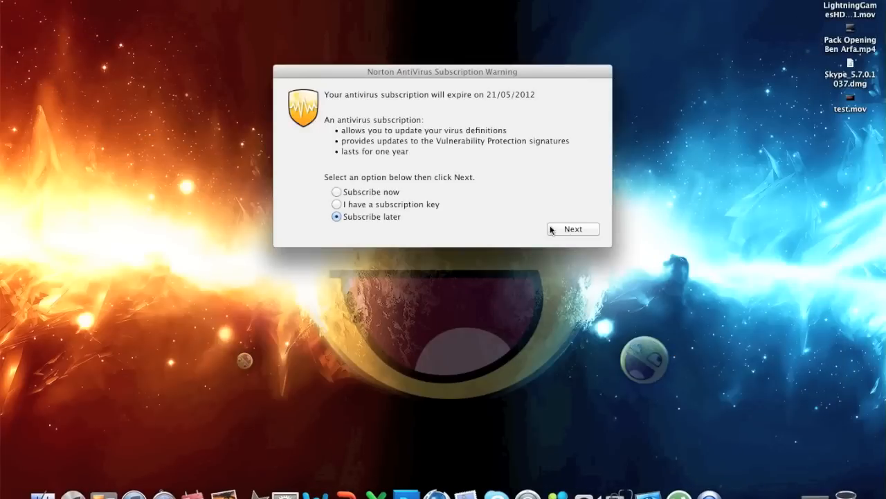
pyautogui.click(565, 229)
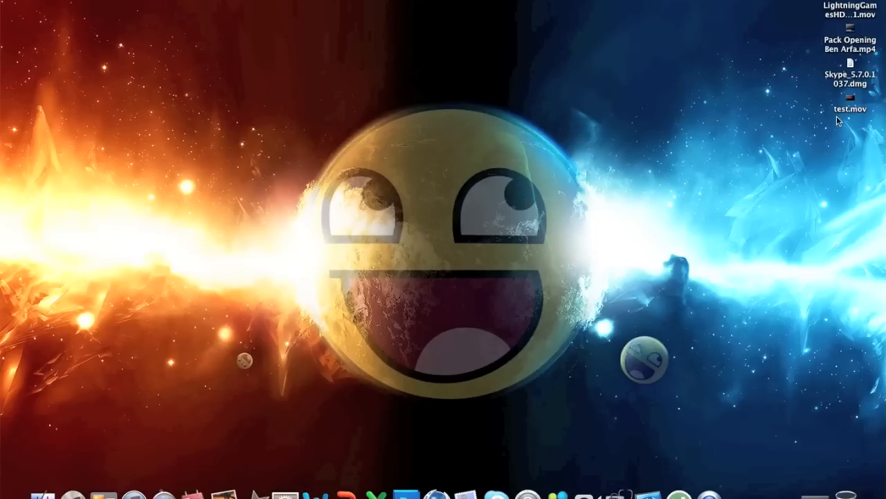
# Step: Move test.mov to the middle of the desktop and play its flare animation several times in QuickTime Player
pyautogui.moveTo(851, 101); pyautogui.dragTo(431, 165)
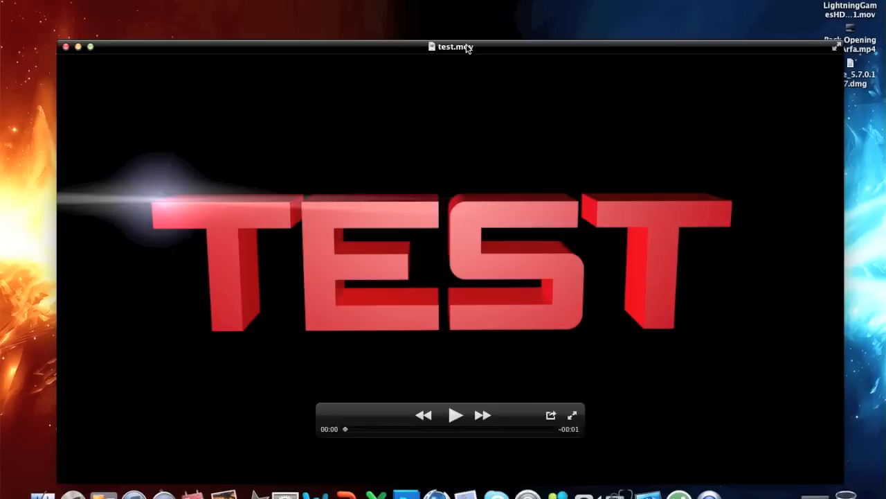
pyautogui.moveTo(468, 48); pyautogui.dragTo(461, 8)
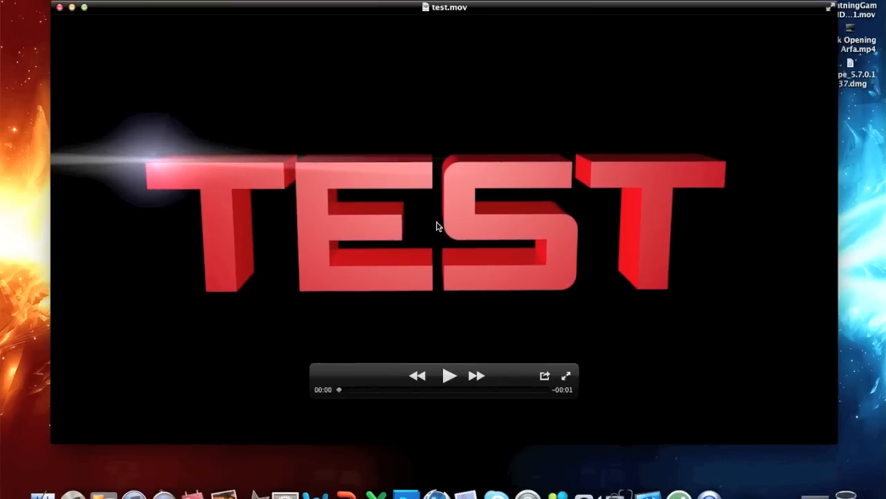
pyautogui.click(449, 375)
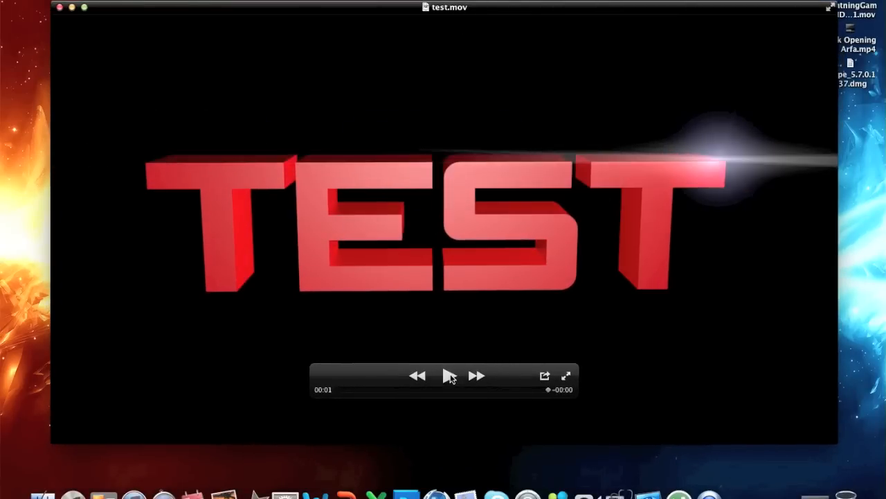
pyautogui.click(449, 375)
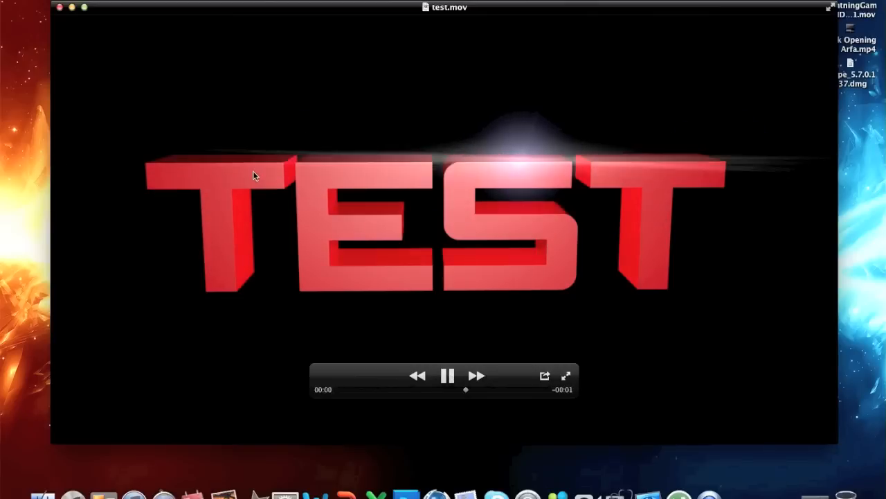
pyautogui.click(448, 376)
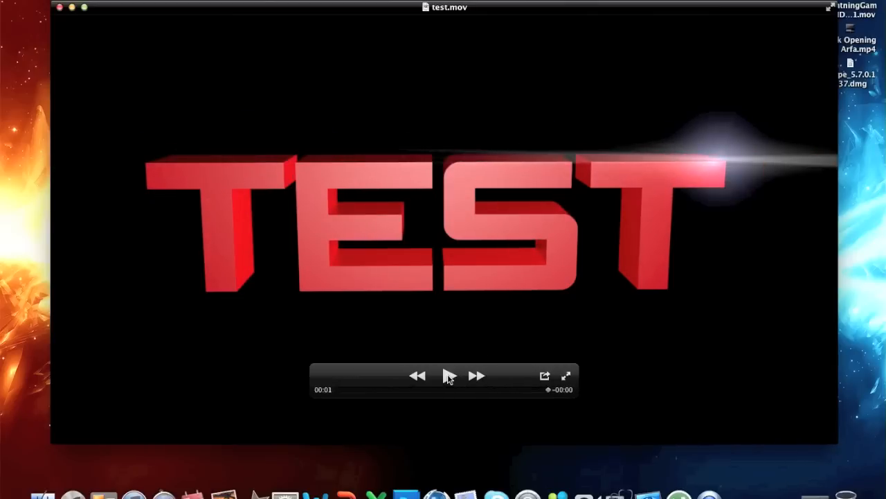
pyautogui.click(449, 375)
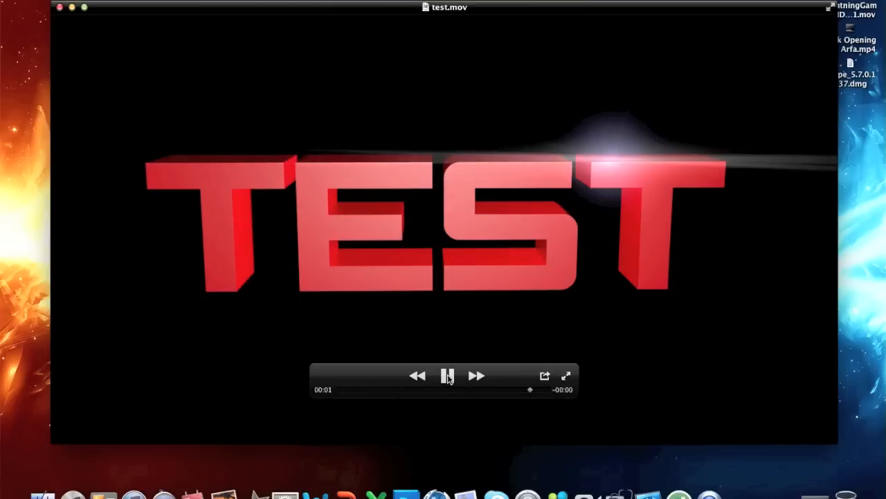